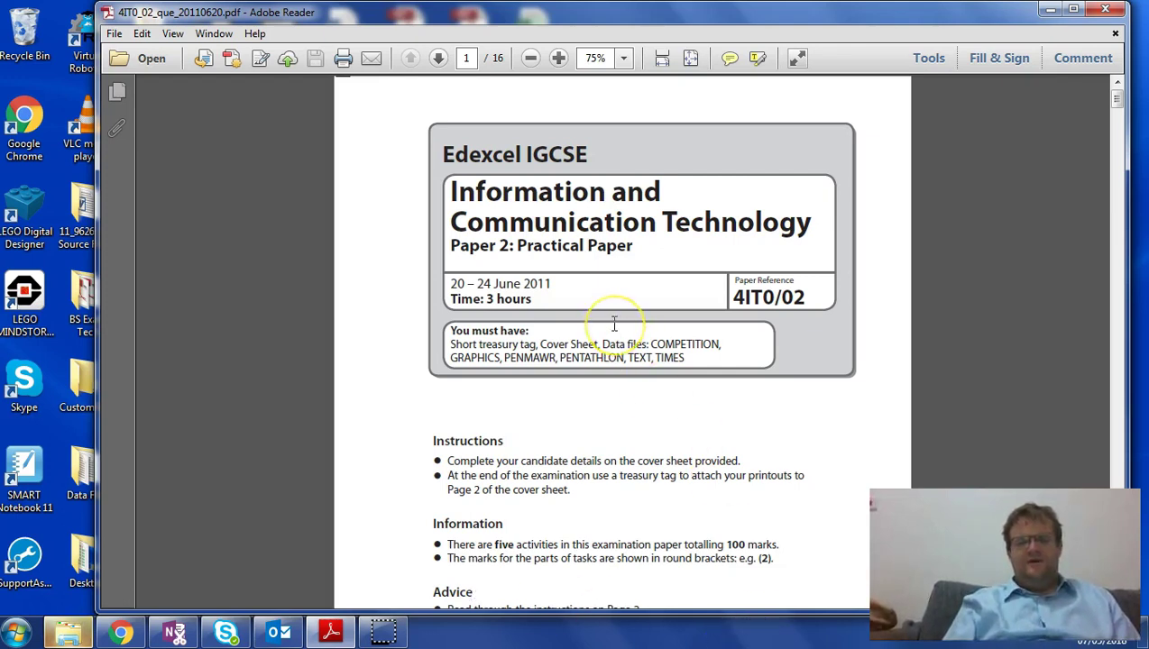
- Scroll the exam paper PDF down to page 2's Instructions to Candidates marks table
scroll(616, 329, "down", 2)
scroll(618, 337, "up", 2)
scroll(613, 324, "down", 15)
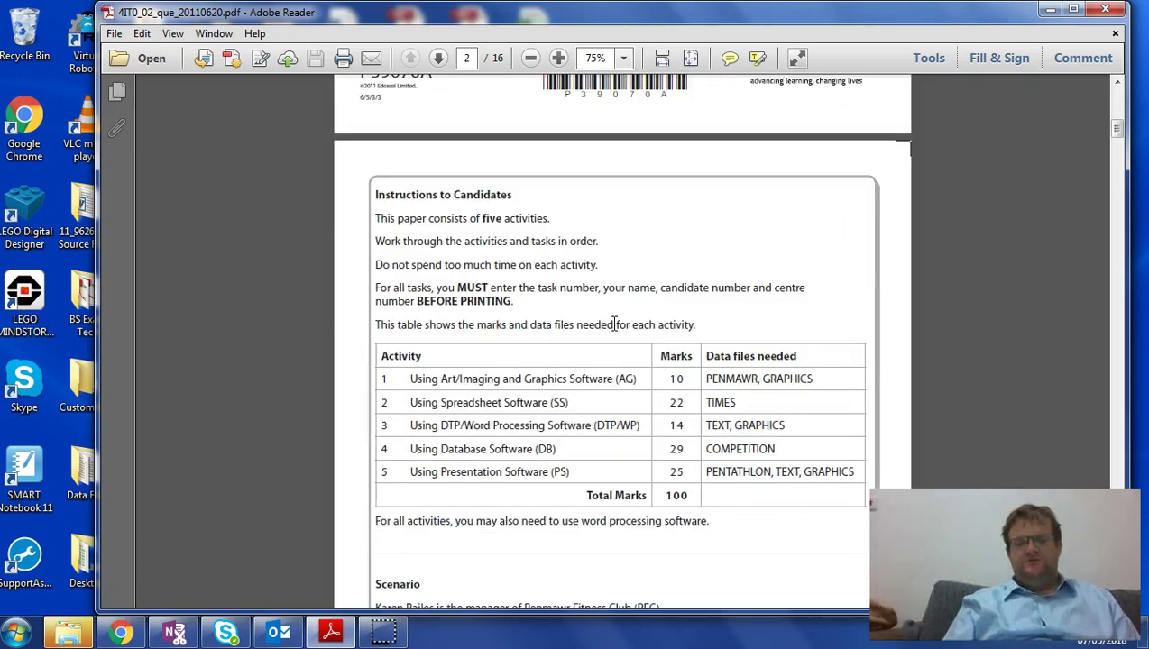
scroll(615, 324, "down", 2)
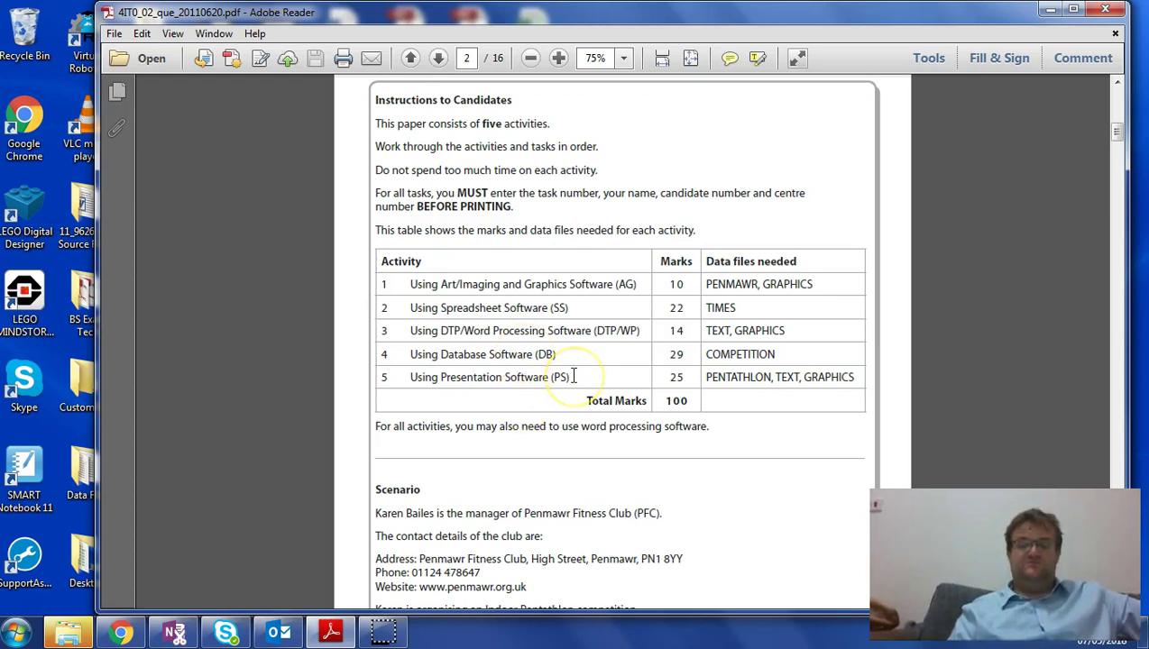
- Scroll past the Scenario to page 3's Activity 1 Task AG1 logo instructions
scroll(574, 376, "down", 3)
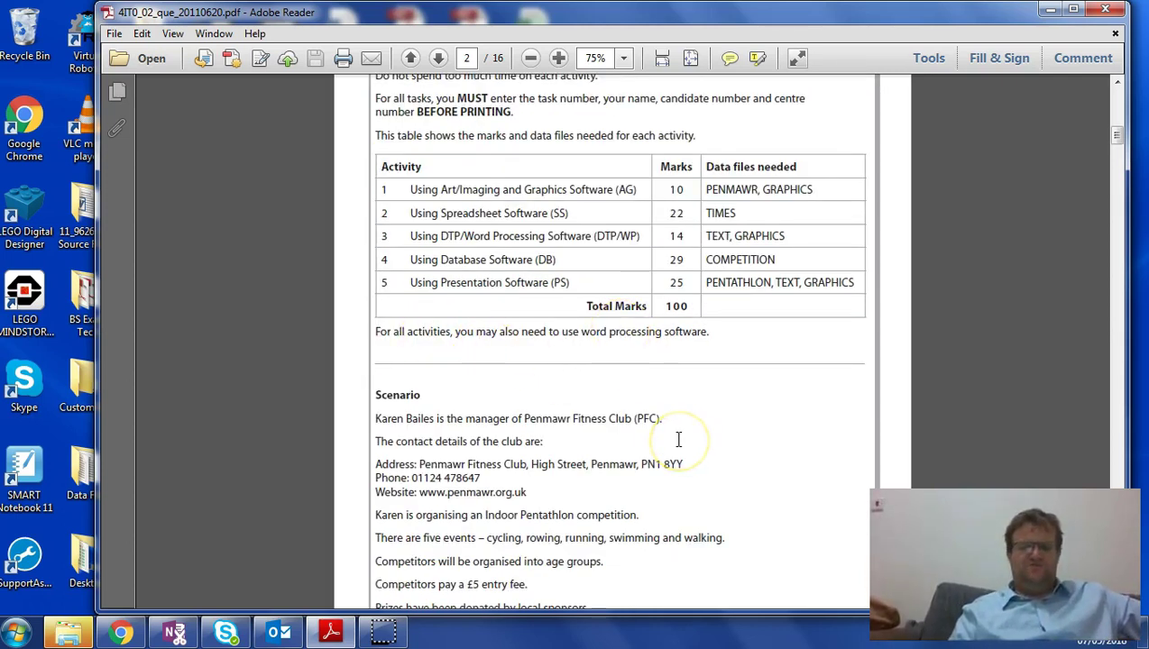
scroll(678, 439, "down", 5)
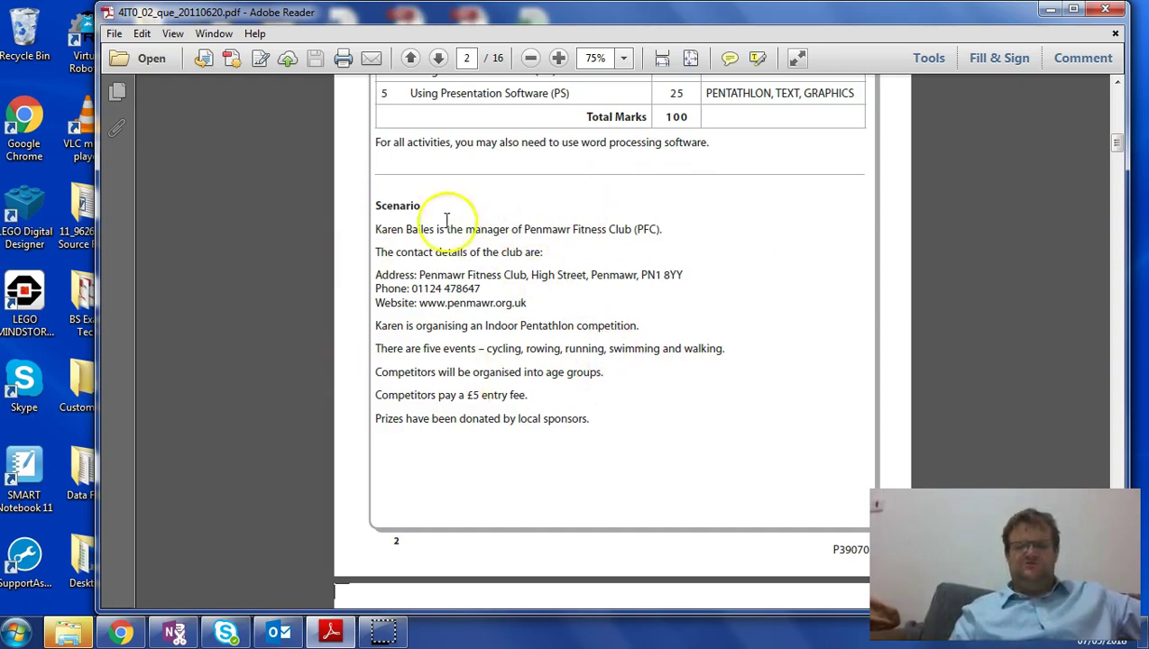
scroll(513, 222, "down", 5)
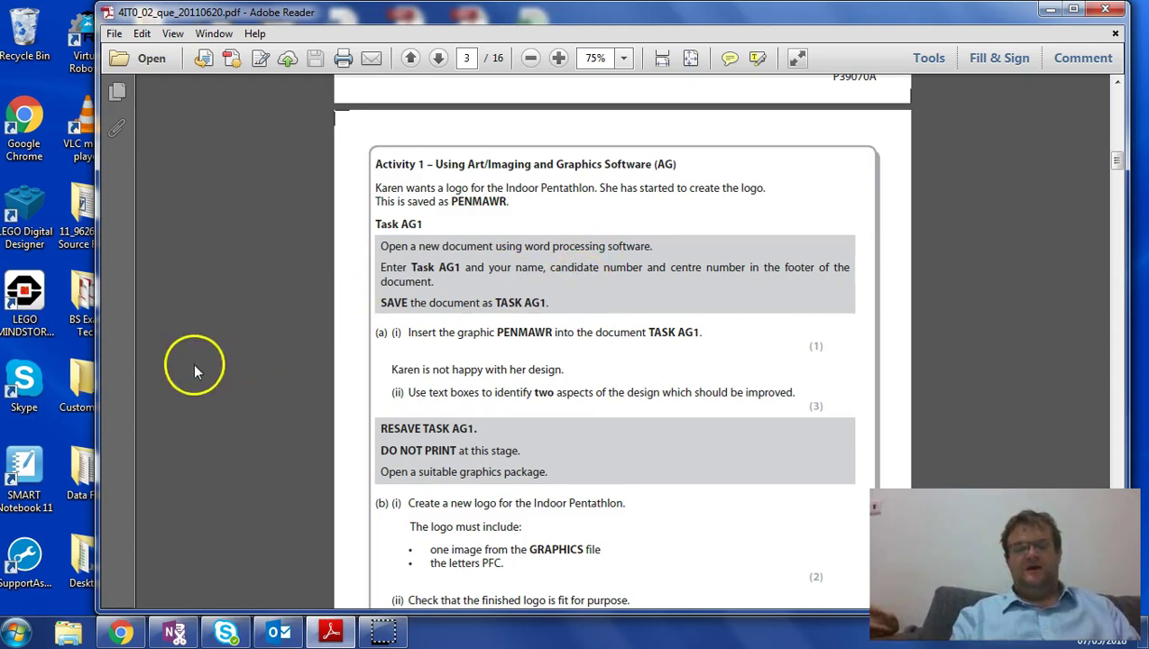
left_click(16, 631)
left_click(74, 203)
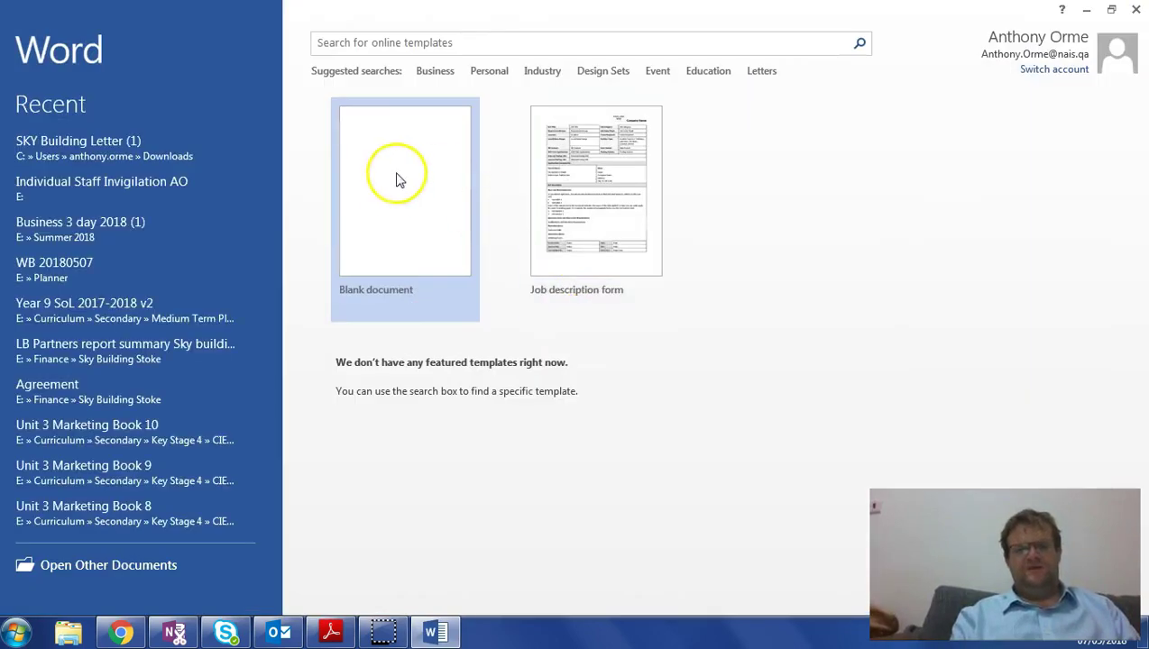
left_click(392, 183)
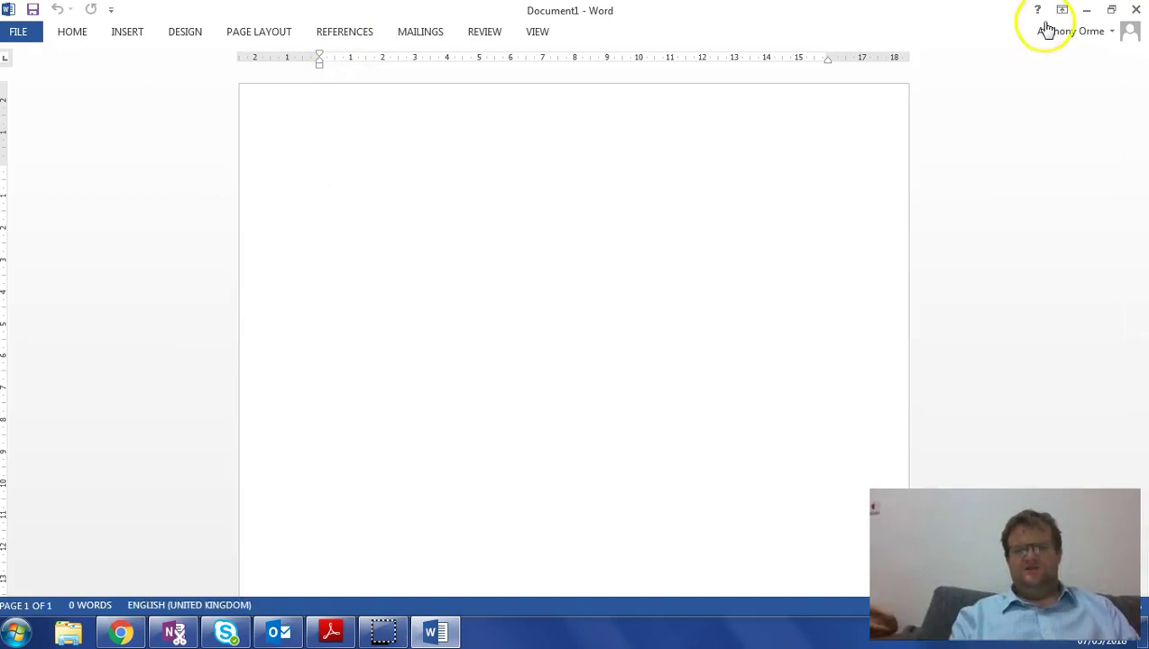
left_click(1137, 10)
left_click(1137, 10)
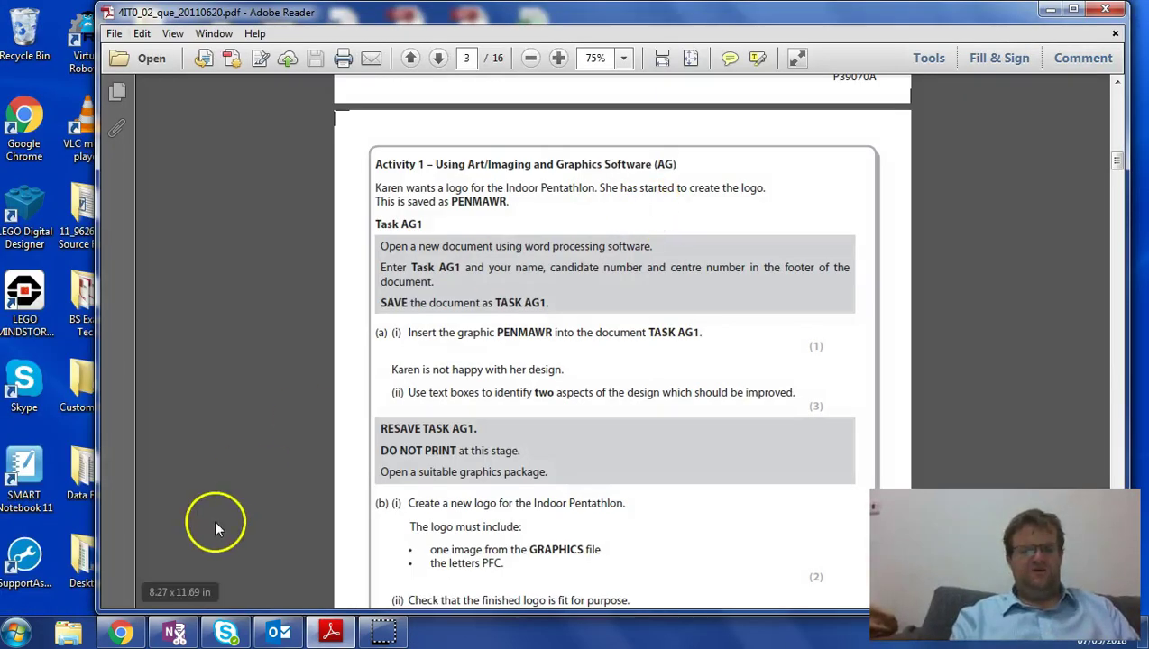
left_click(16, 632)
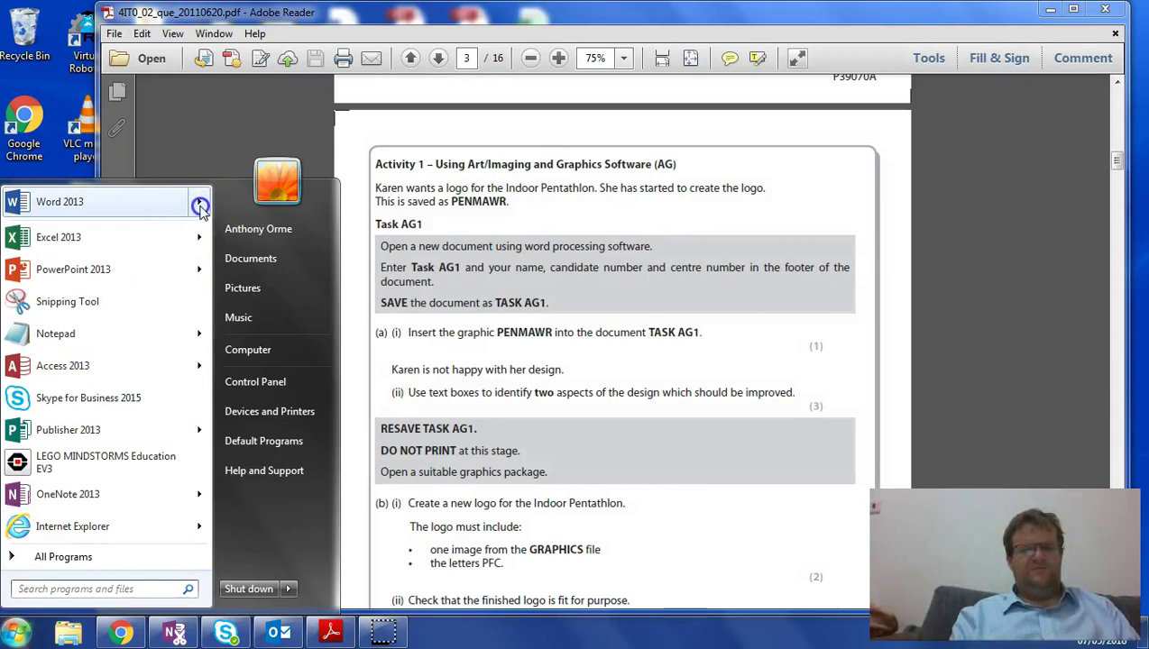
mouse_move(201, 202)
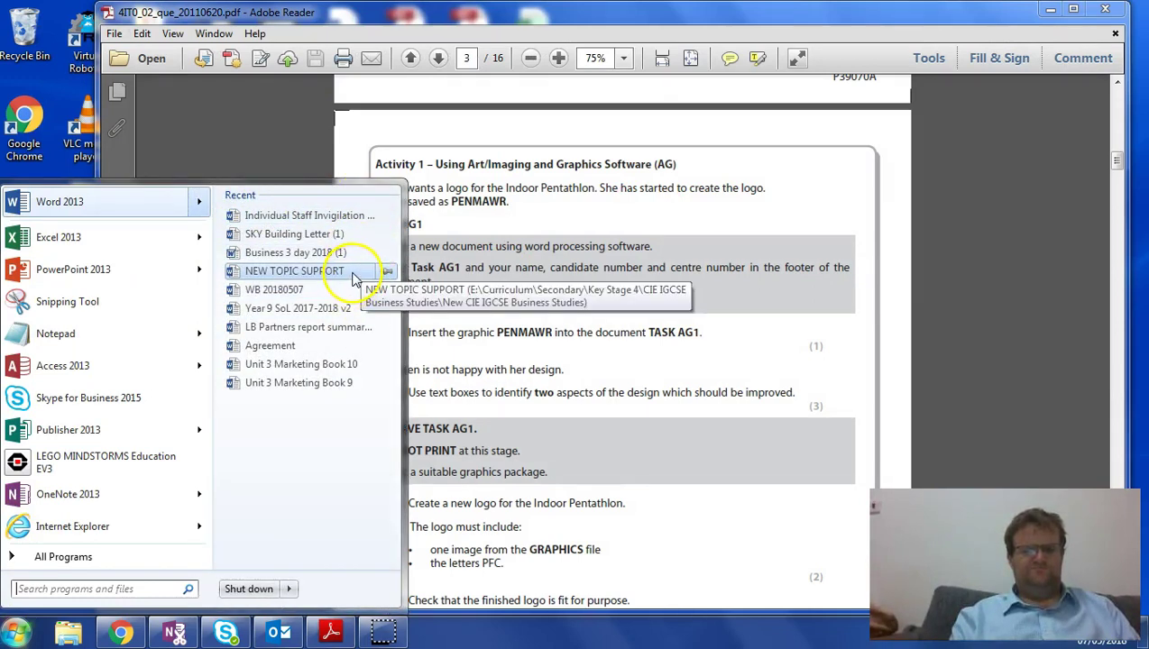
left_click(352, 217)
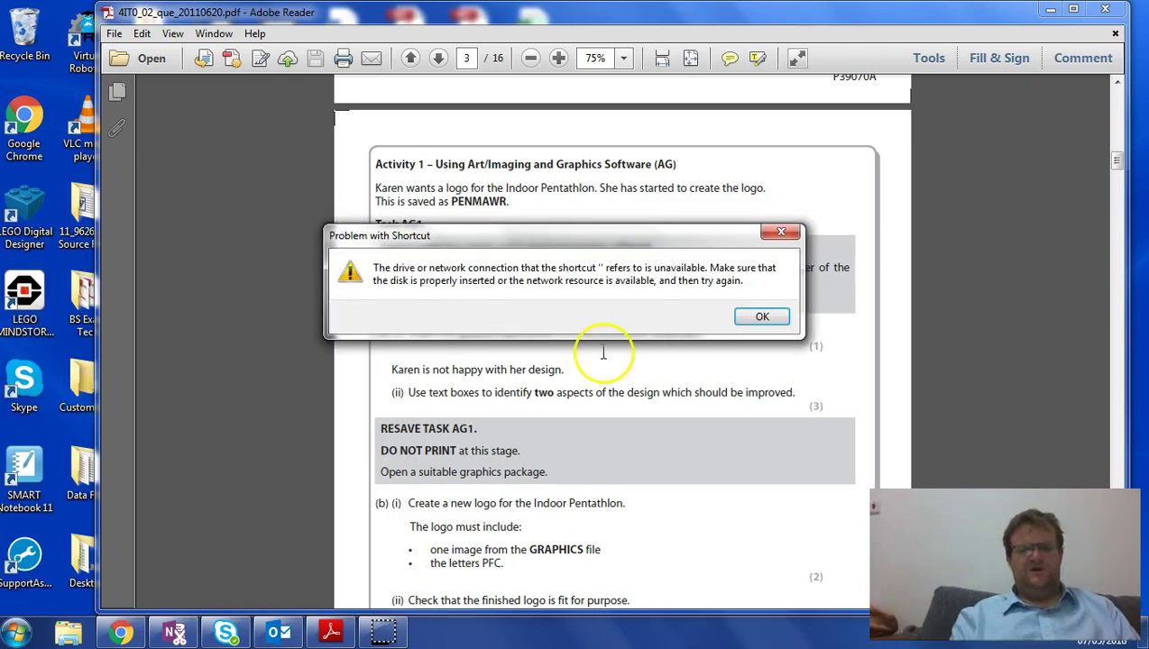
left_click(762, 316)
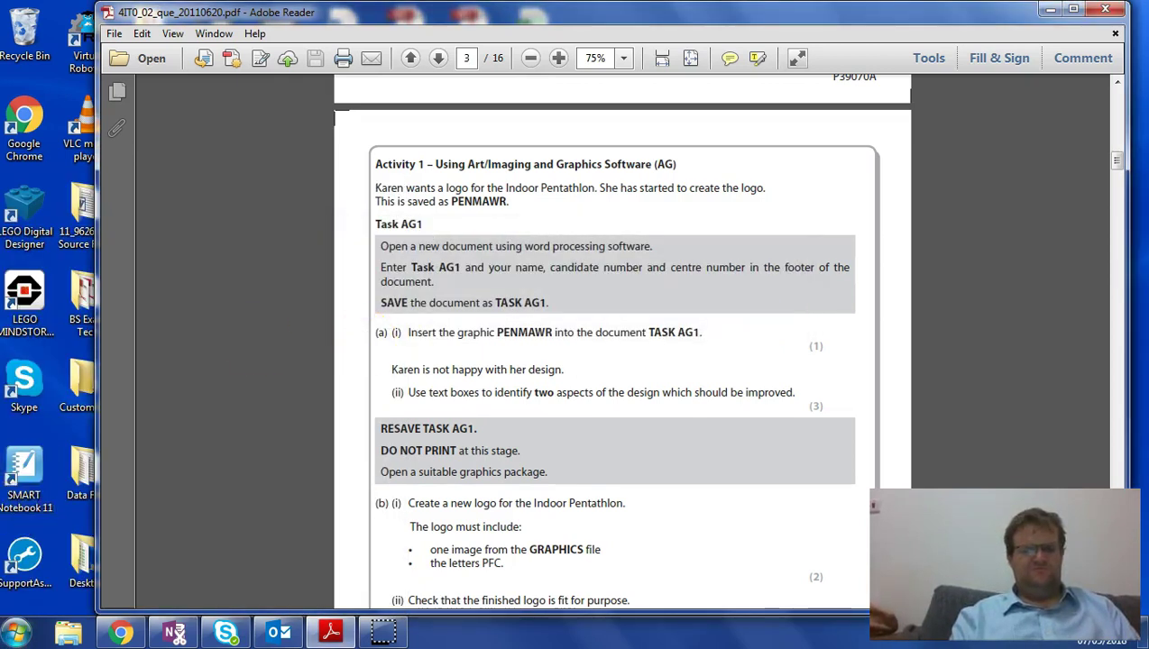
key("super")
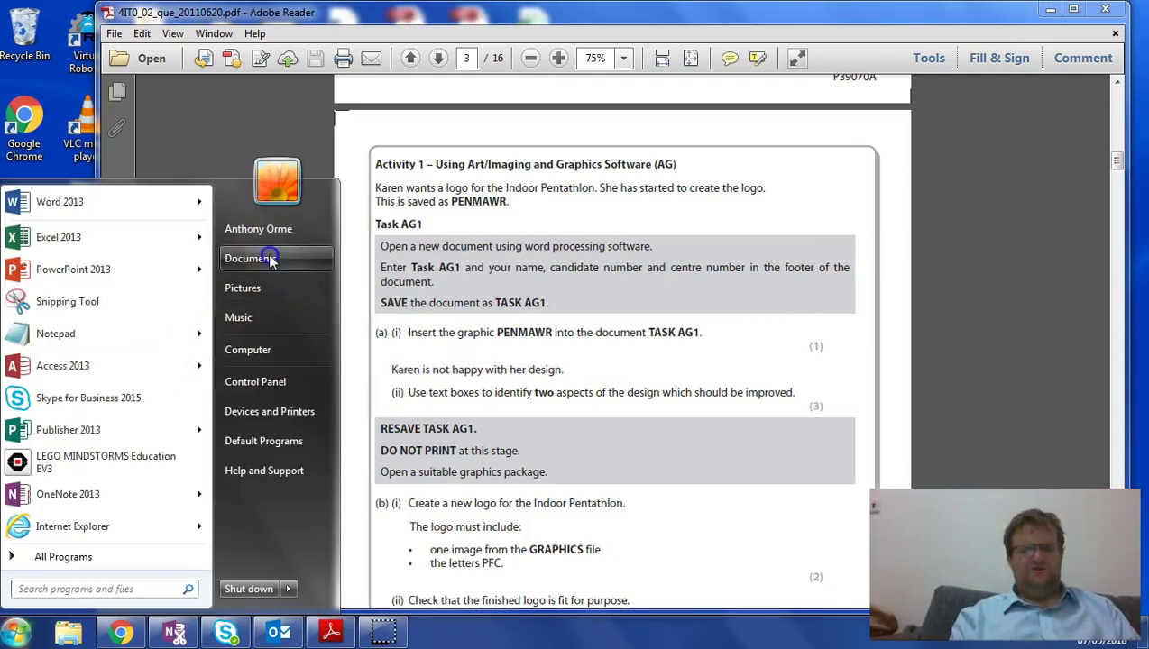
- Open Task PS1b from Documents in Word and create a new blank document
left_click(269, 258)
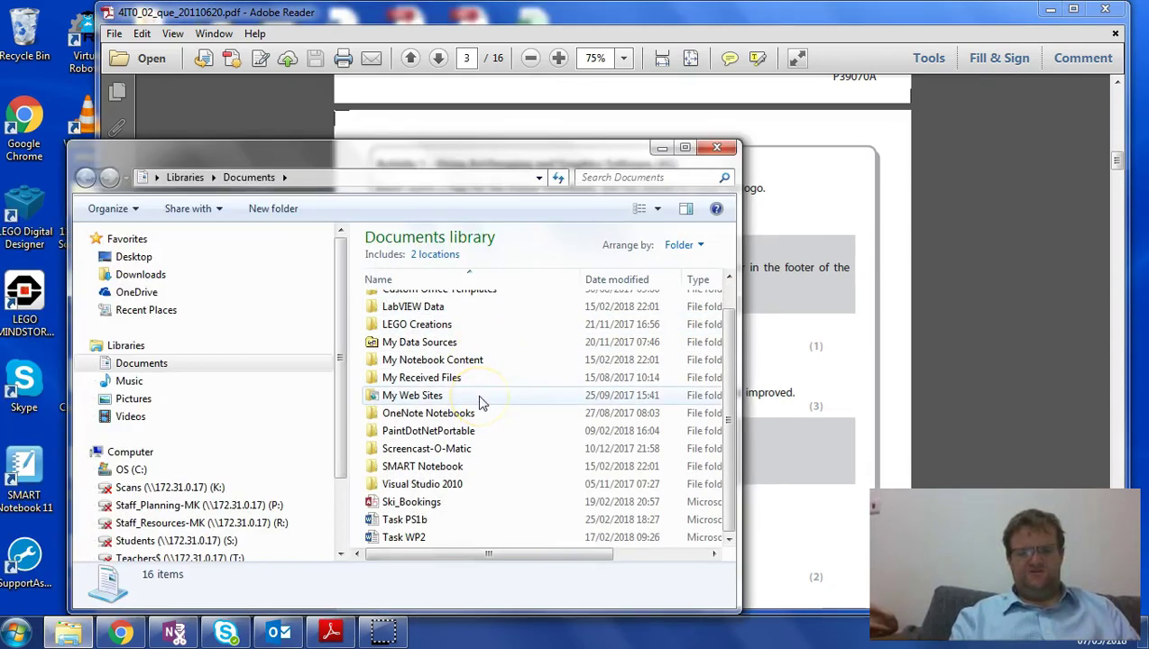
double_click(418, 521)
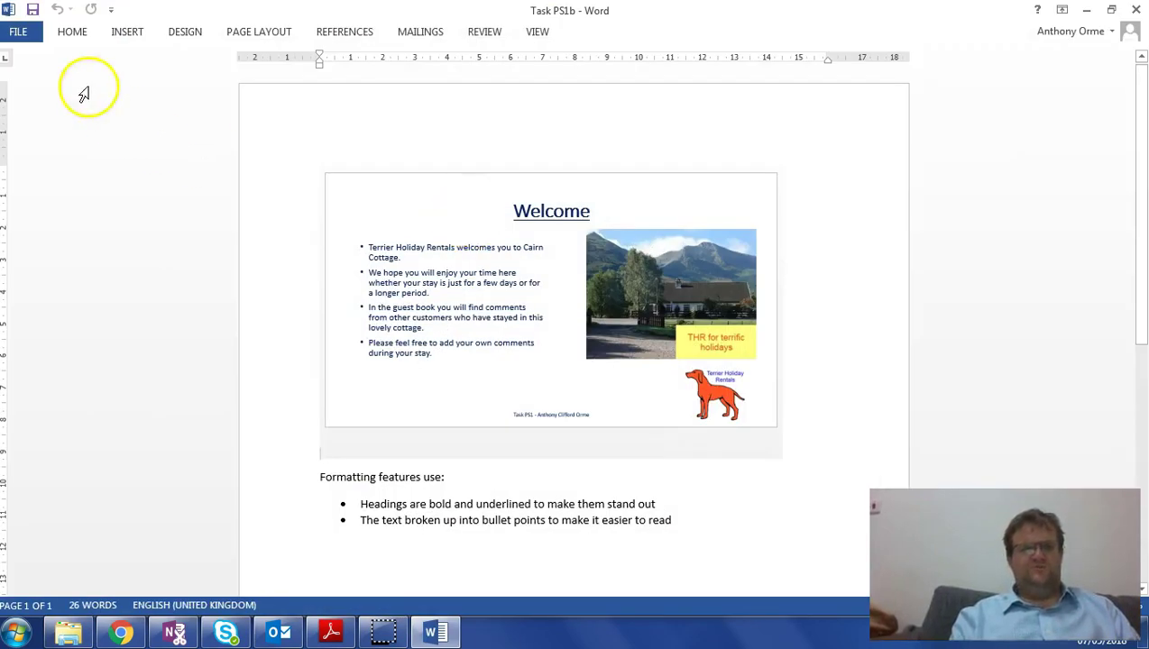
left_click(27, 30)
left_click(27, 104)
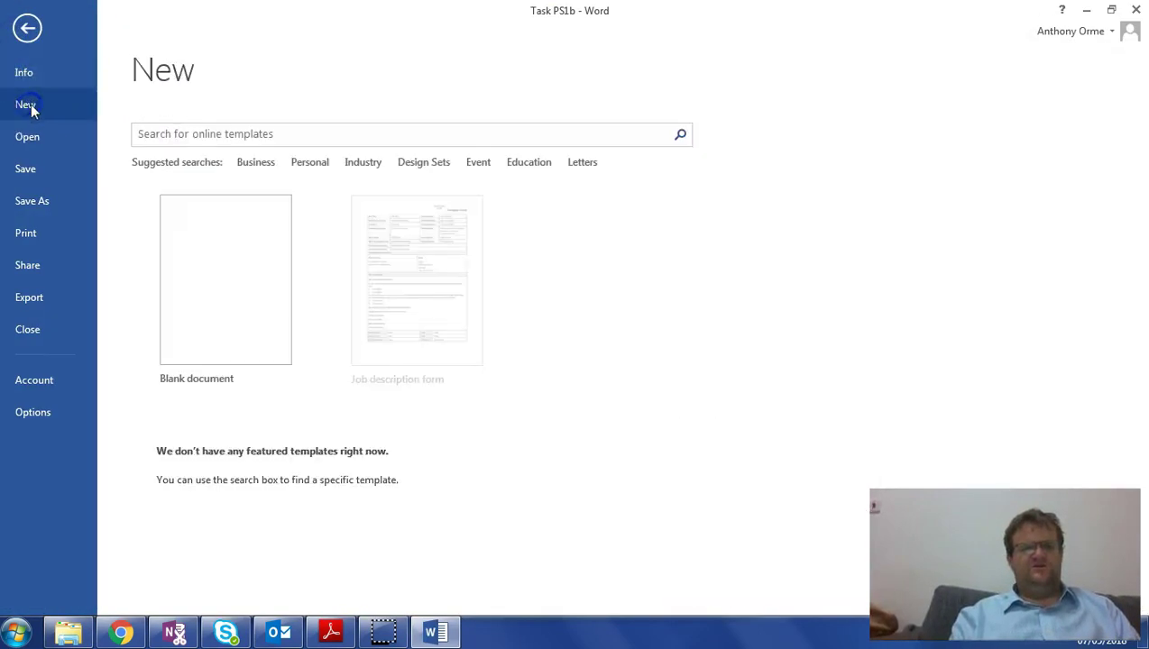
left_click(221, 276)
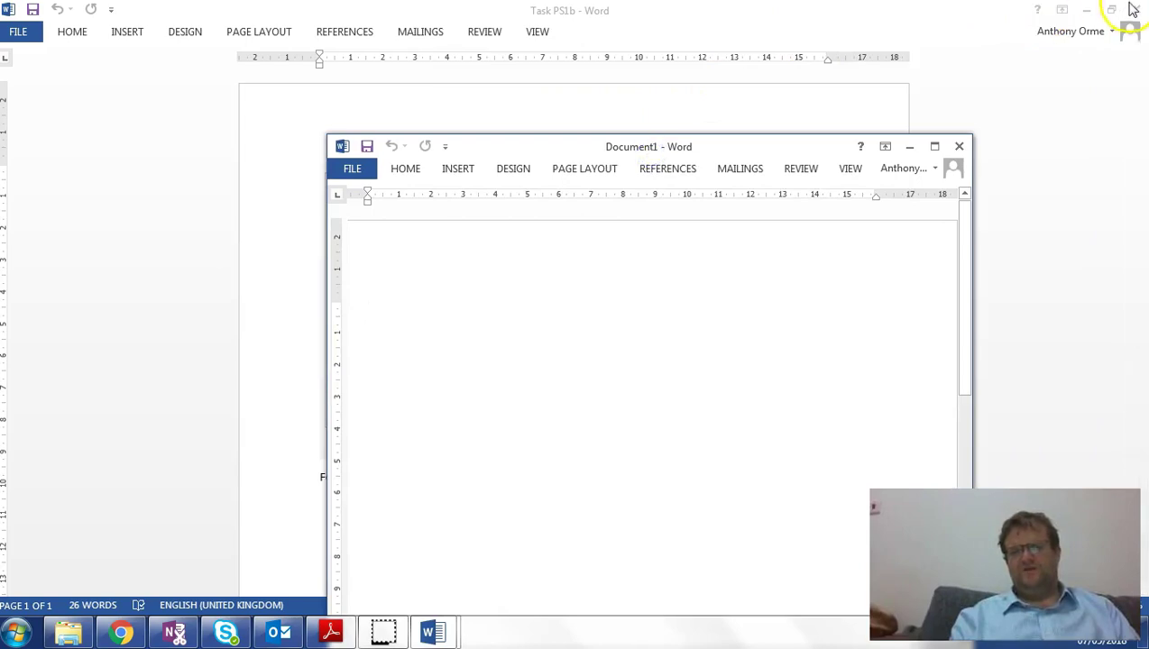
- Minimise Task PS1b and Explorer, moving the new document window to the lower left
left_click(1086, 9)
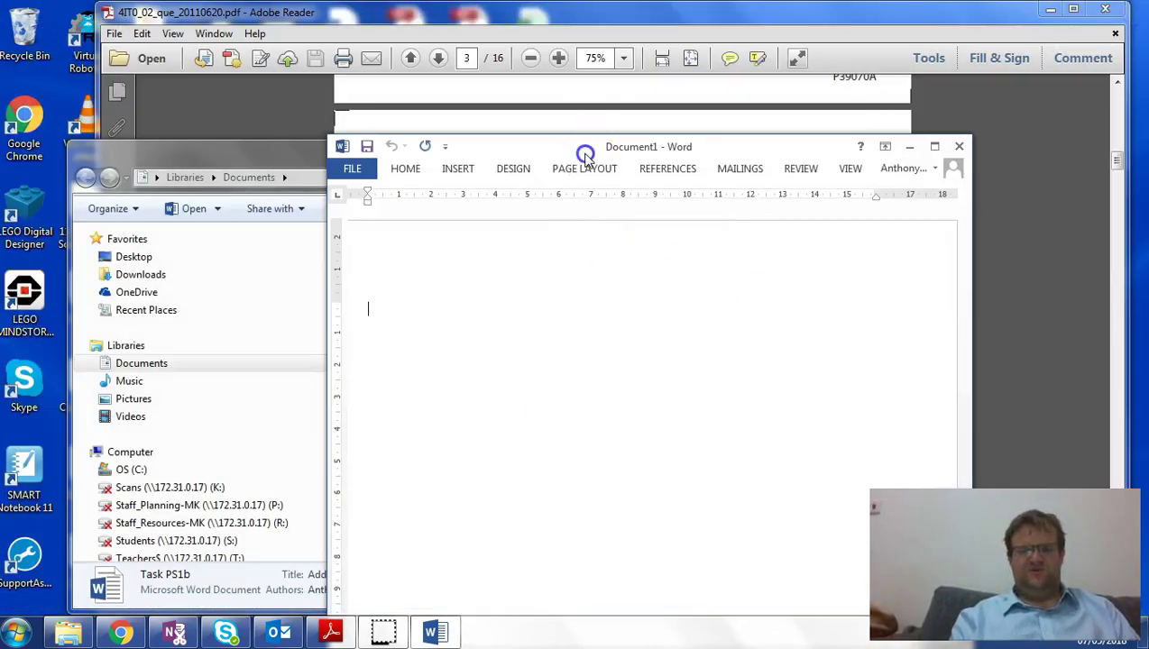
left_click_drag(584, 155, 267, 371)
left_click(662, 144)
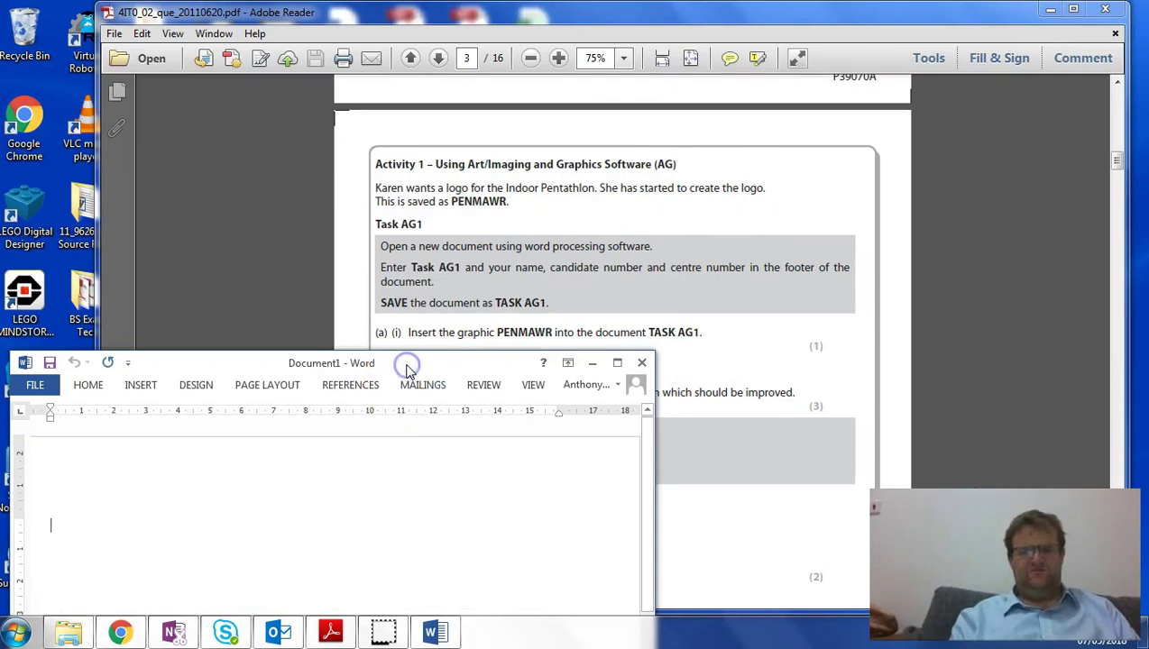
- Maximise the new document and insert a Blank (Three Columns) footer
double_click(404, 359)
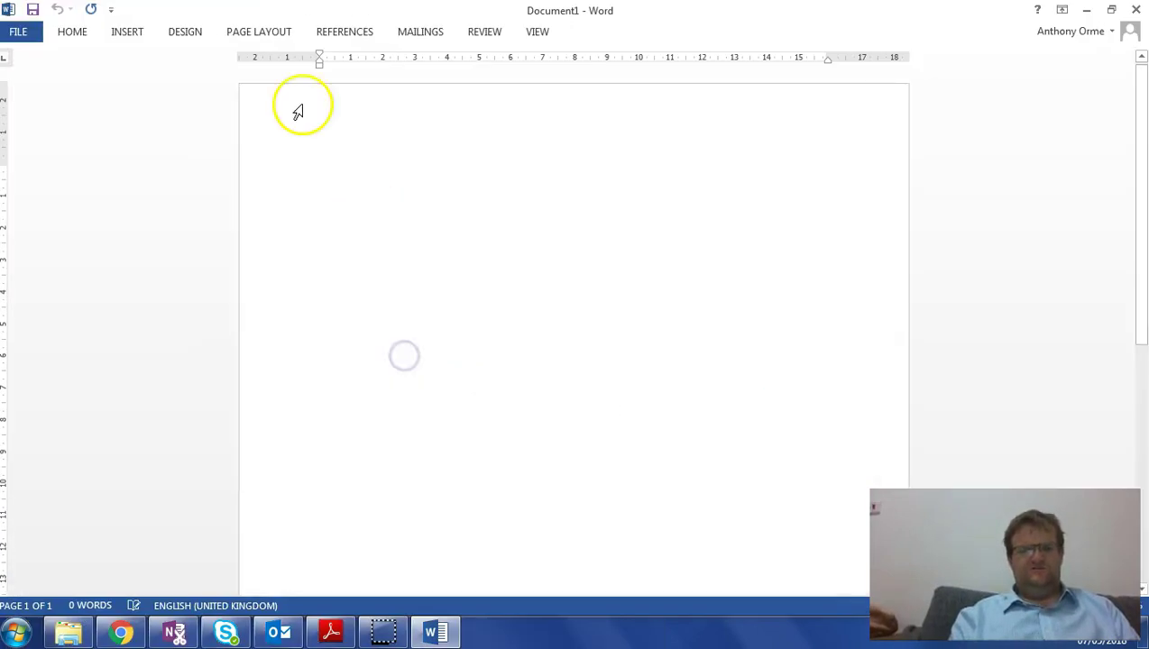
left_click(135, 31)
left_click(790, 112)
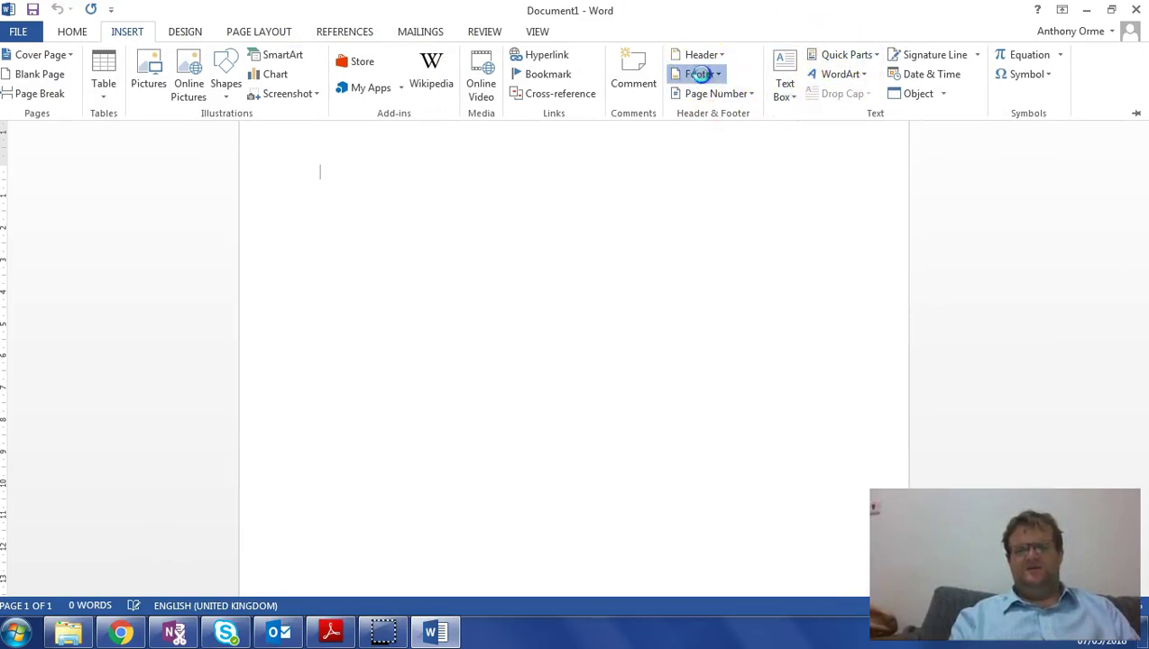
left_click(696, 76)
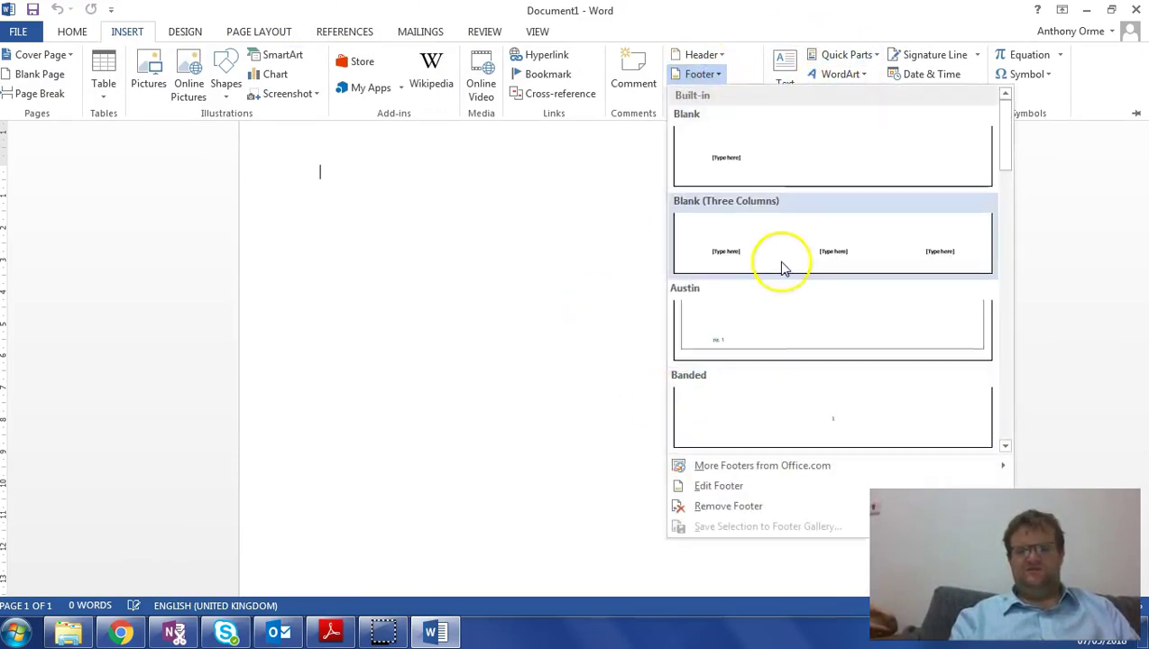
left_click(781, 262)
- Fill the footer with Task AG1 on the left and the candidate's name on the right, removing the middle placeholder
left_click(338, 538)
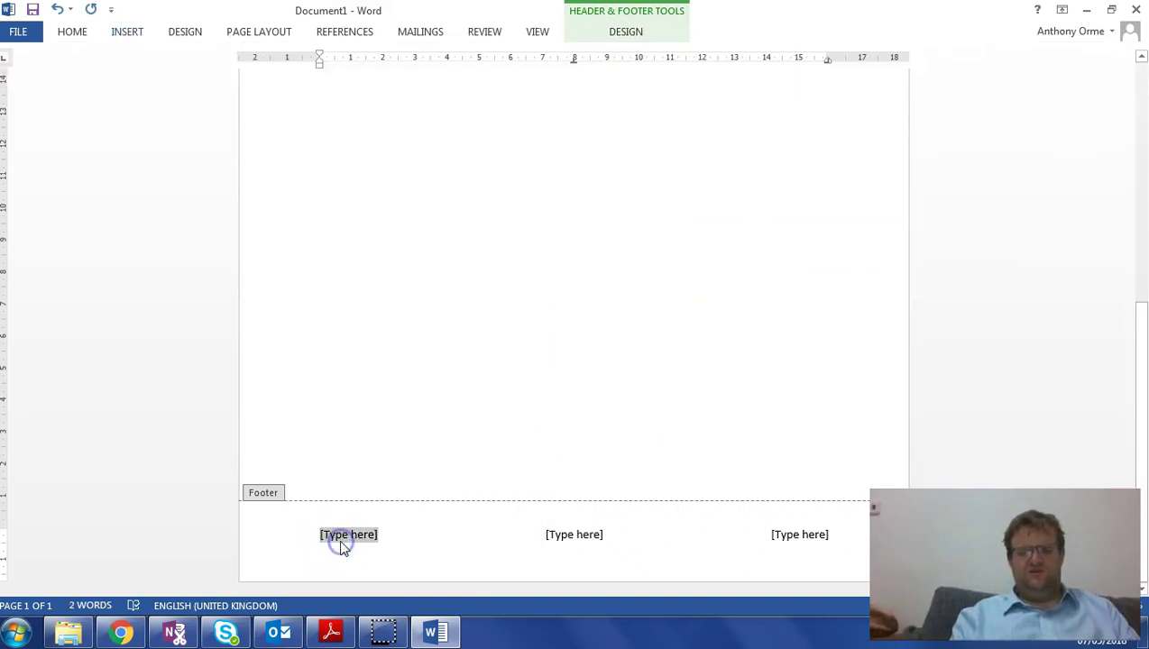
type("Task A")
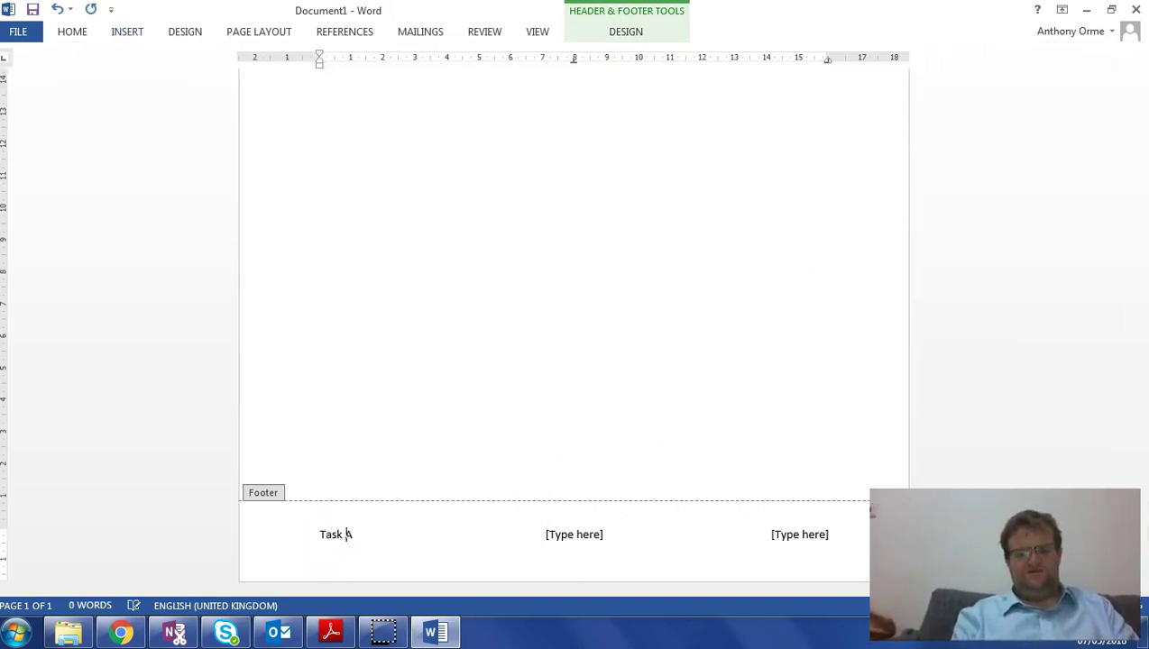
type("G1")
left_click(589, 539)
key("Delete")
left_click(812, 536)
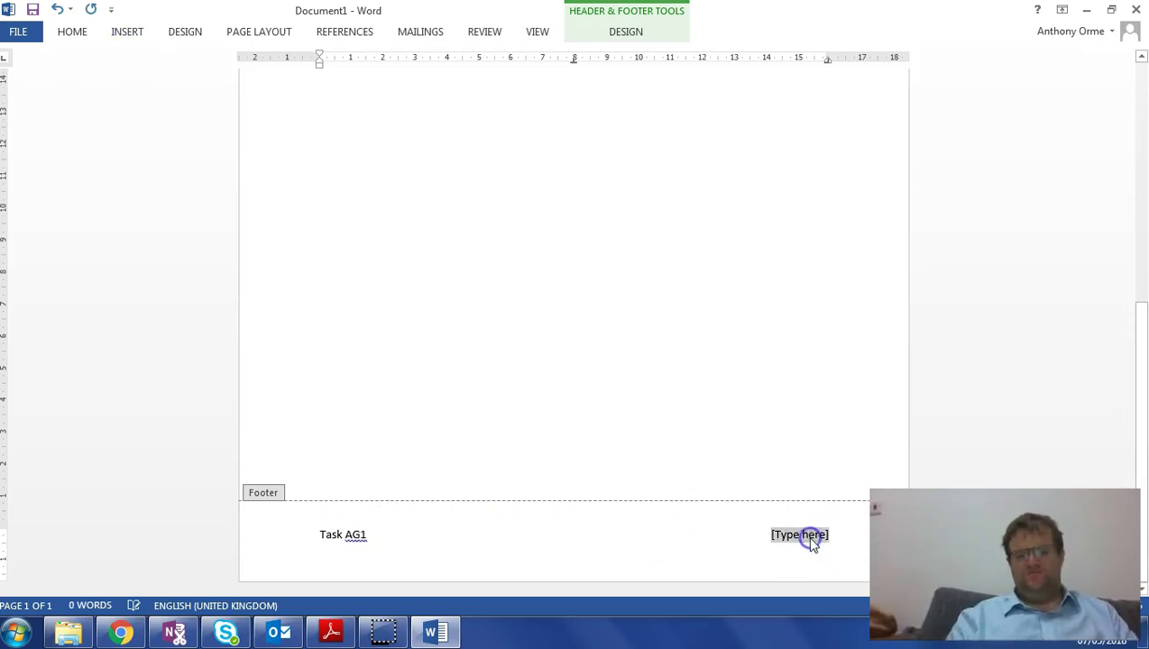
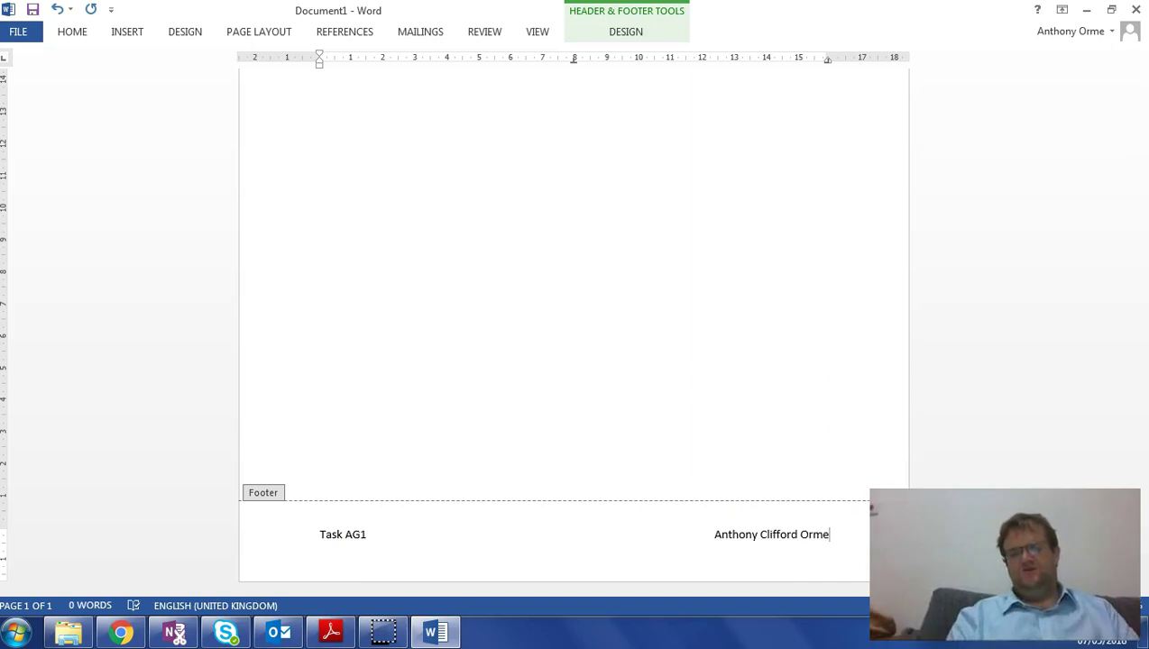
double_click(636, 336)
- Save the document as Task AG1 in Desktop > P39070A OFFICE 2007
left_click(18, 31)
left_click(44, 198)
left_click(437, 369)
left_click(70, 128)
left_click(425, 167)
double_click(425, 167)
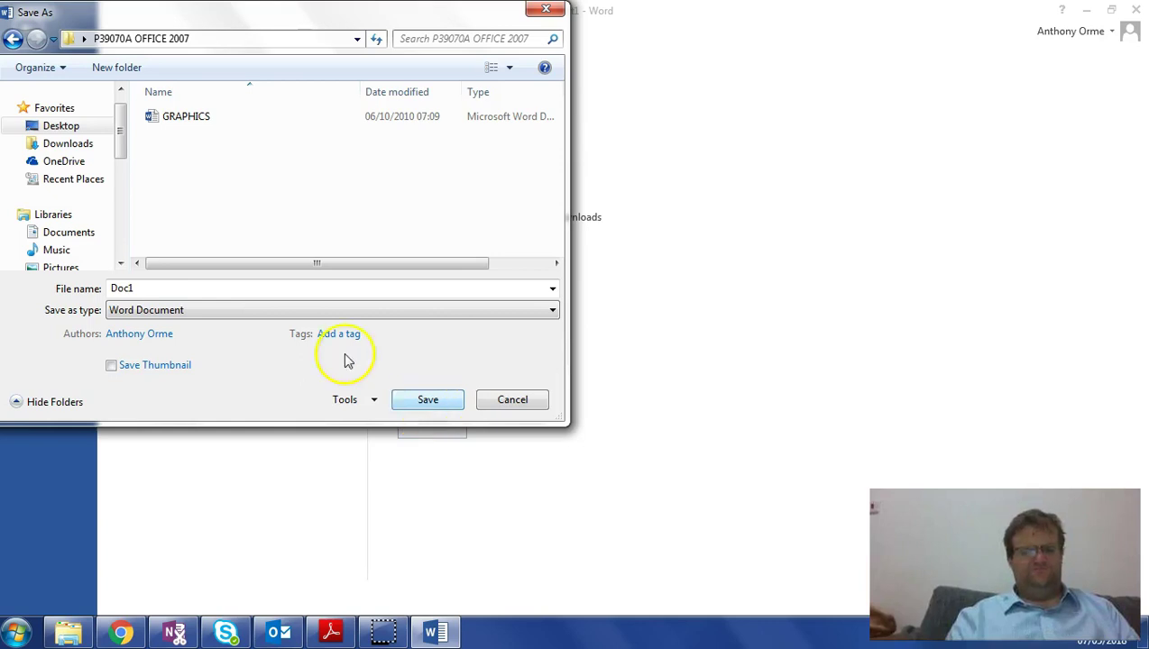
double_click(171, 283)
type("Task AG1")
key("Return")
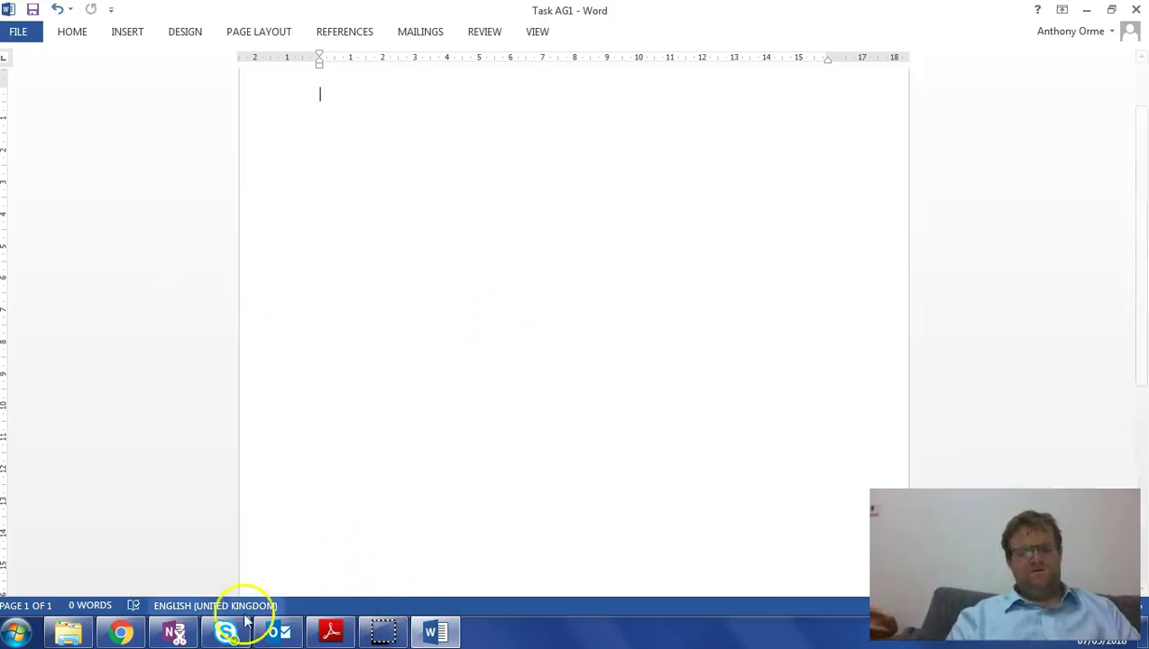
- Insert the PENMAWR graphic from Desktop > P39070A OFFICE 2007 into the document body
left_click(330, 633)
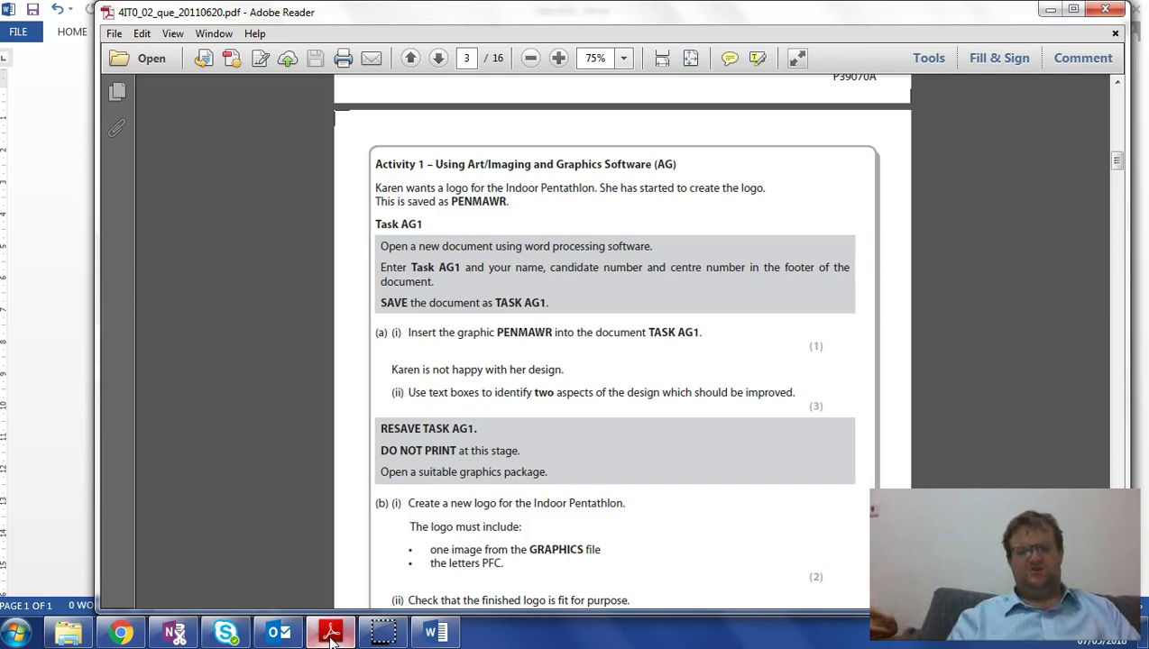
left_click(331, 635)
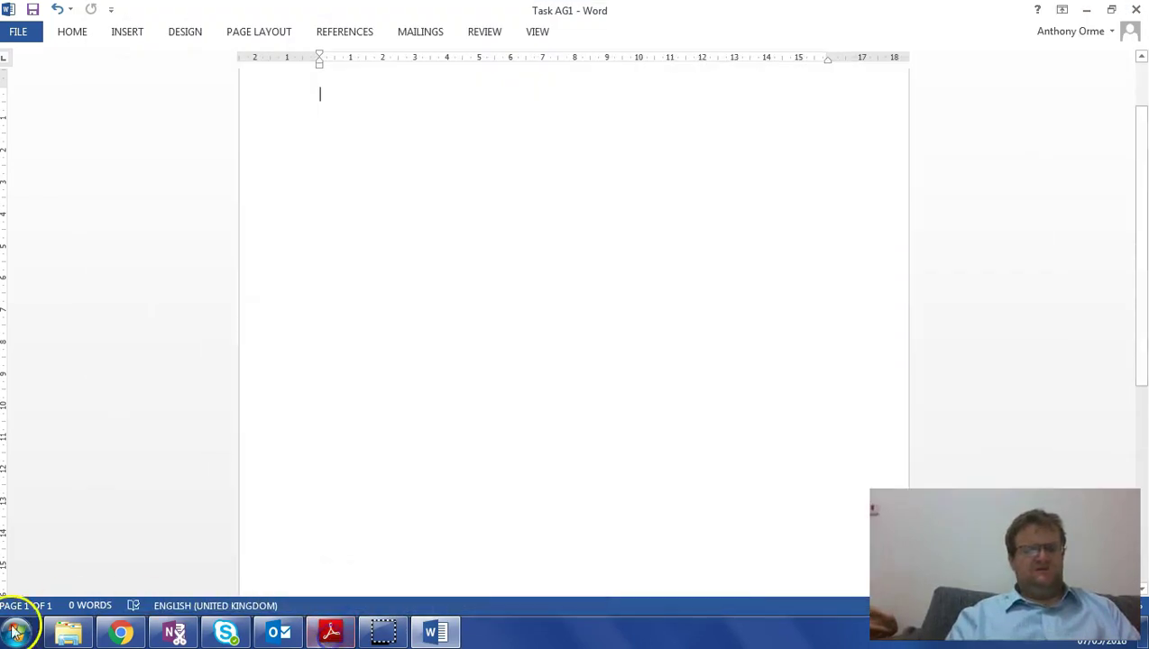
left_click(67, 633)
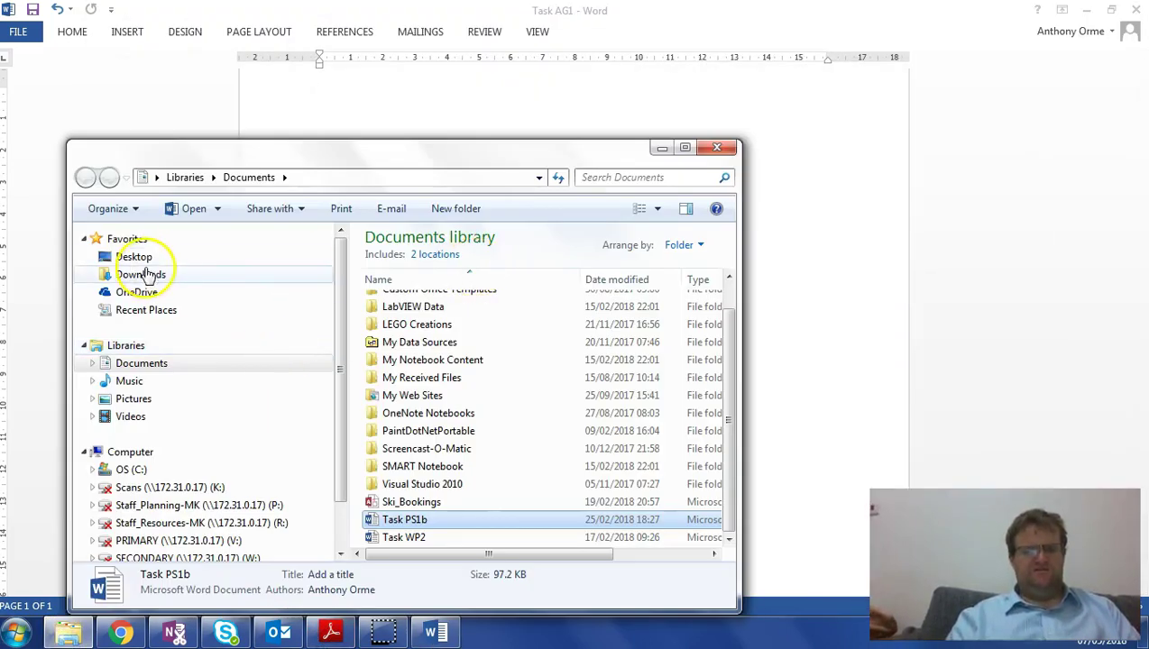
left_click(145, 257)
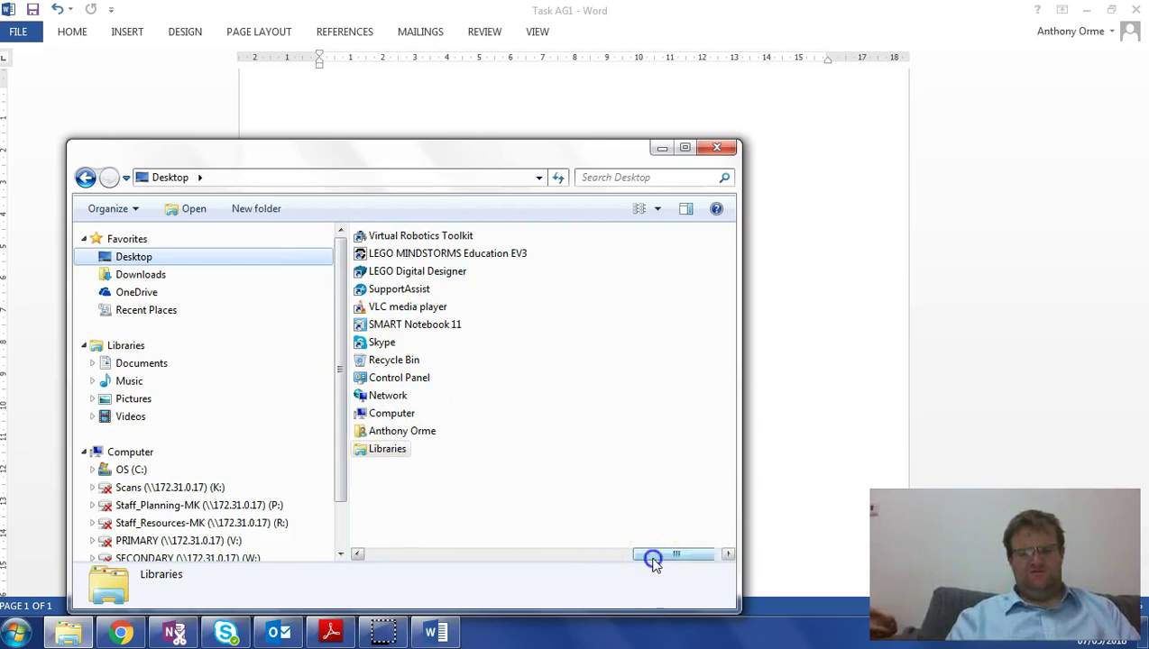
left_click_drag(628, 560, 534, 560)
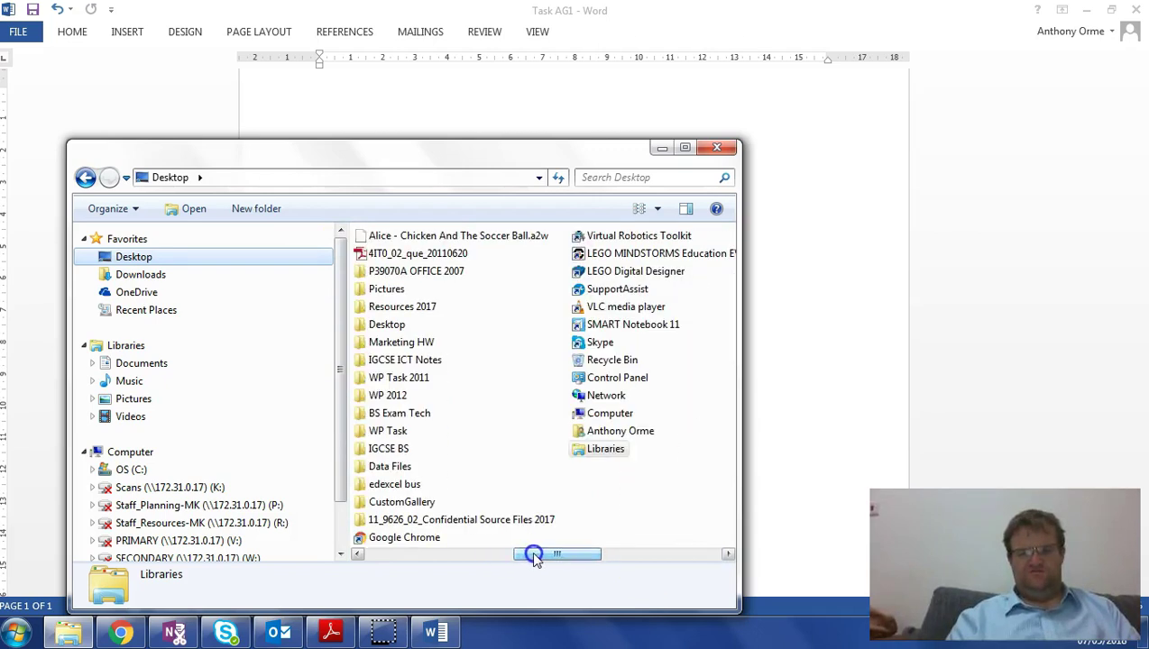
double_click(421, 271)
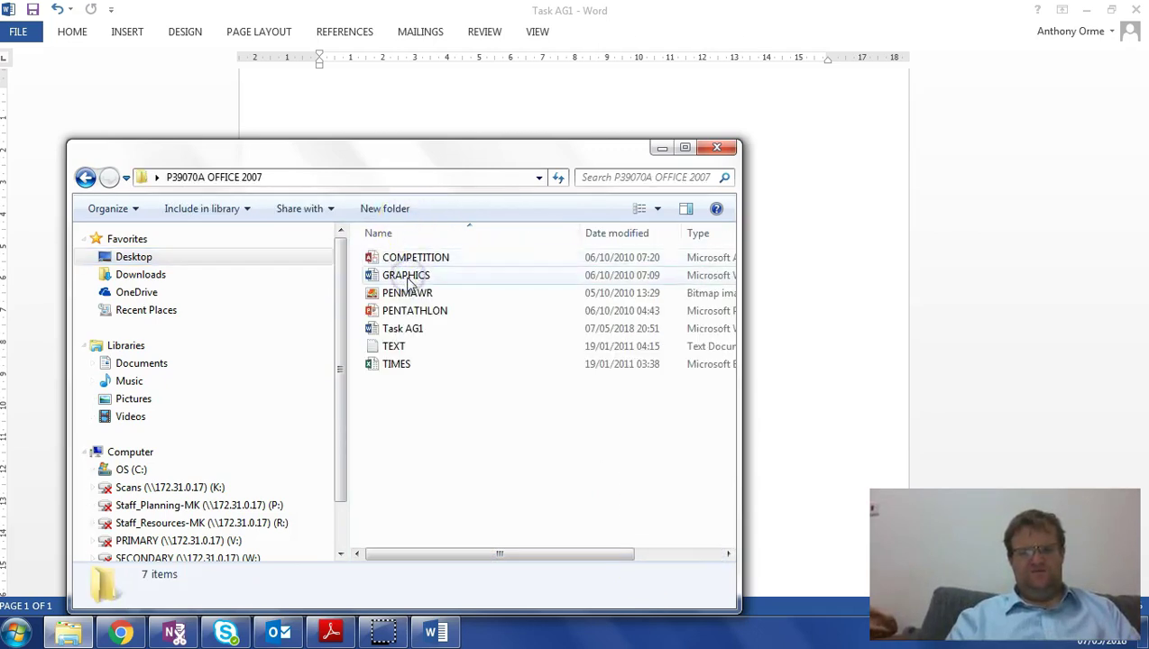
double_click(406, 292)
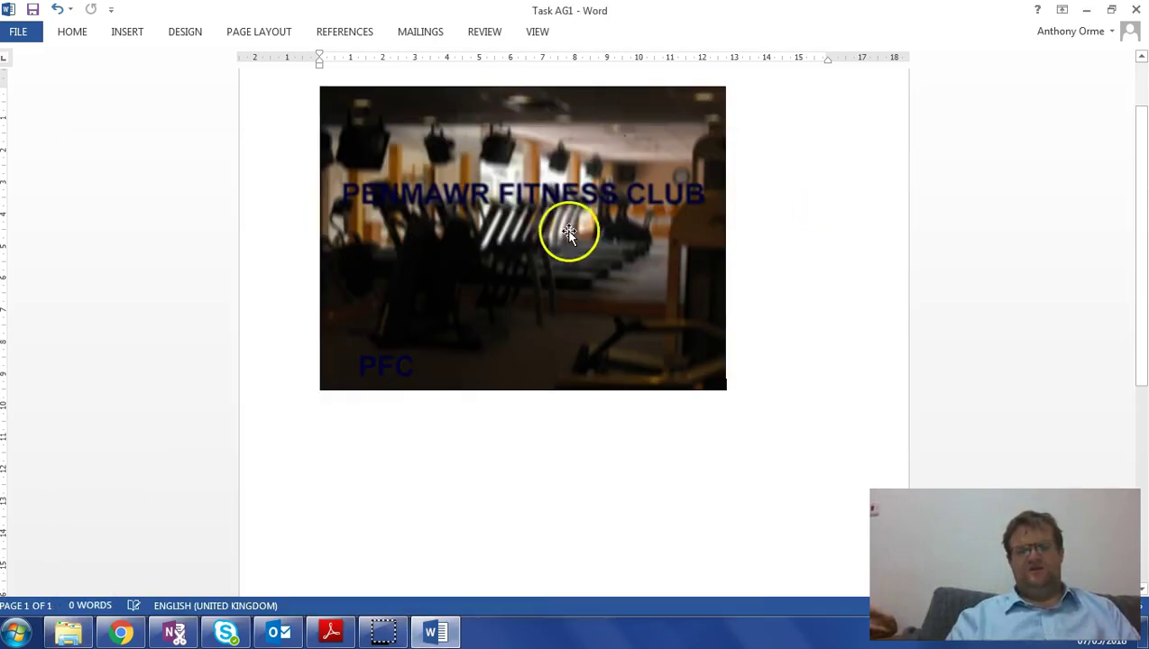
left_click(330, 632)
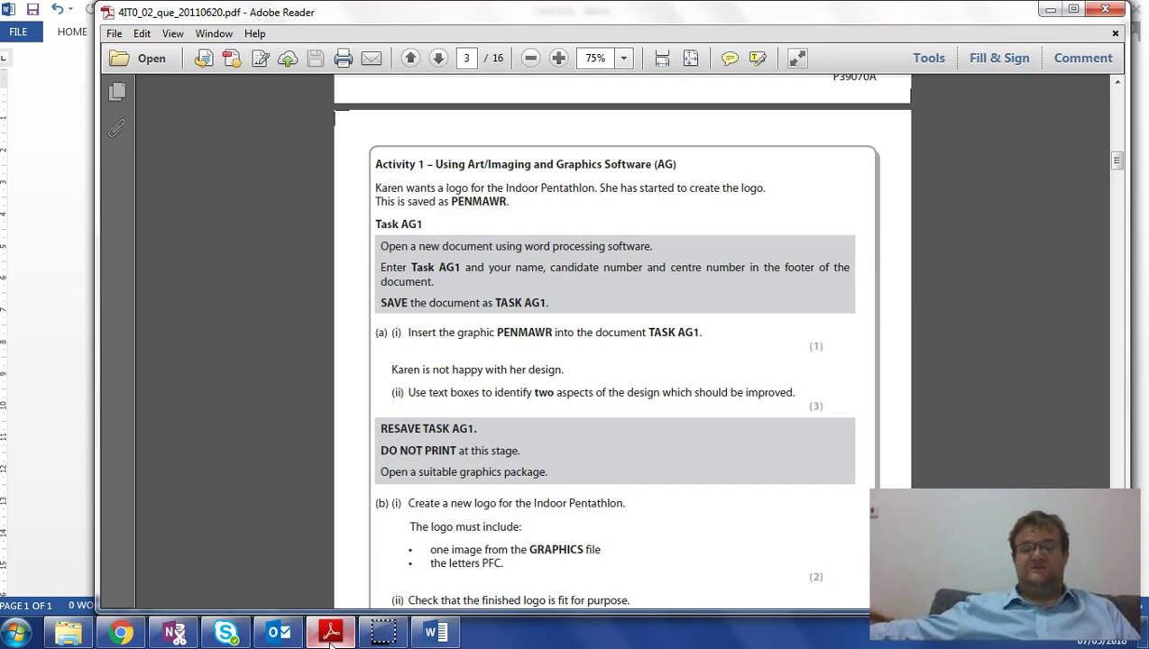
left_click(330, 636)
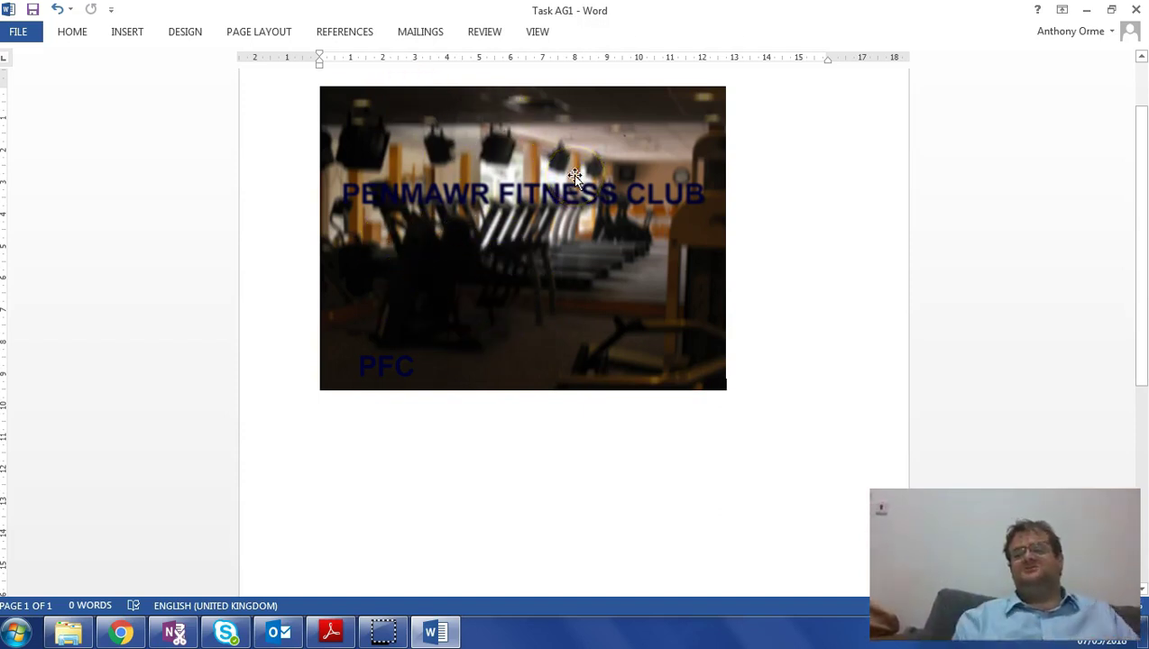
- Draw a line callout below the picture pointing at the gym photo, reading 'Picture is blurry'
left_click(125, 35)
left_click(234, 95)
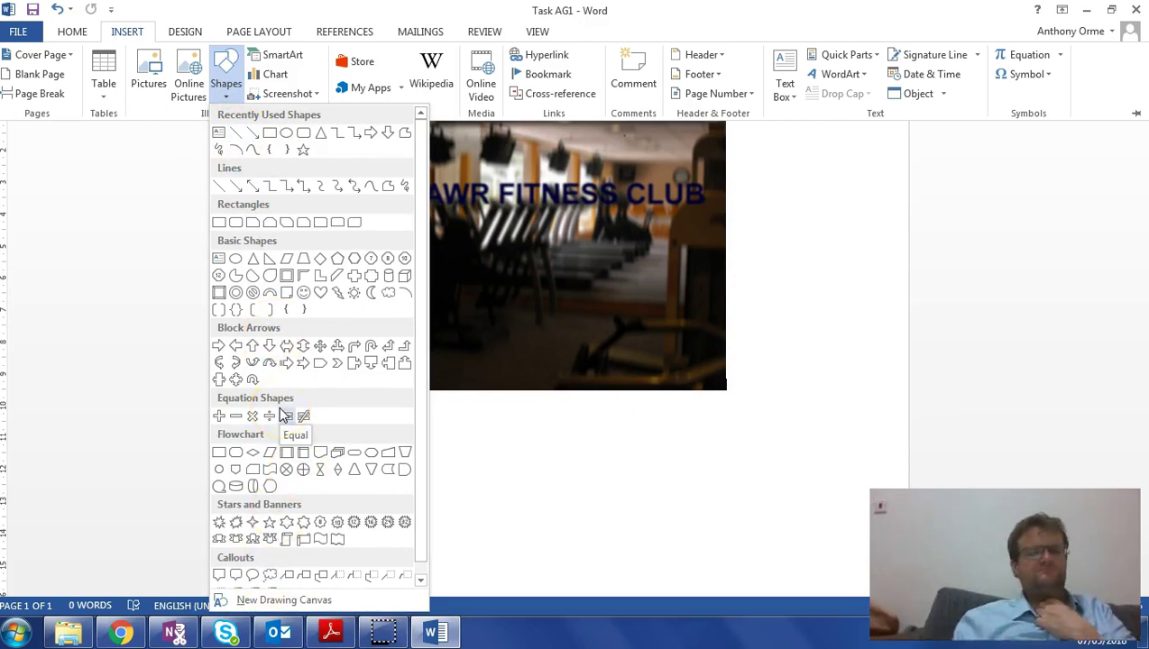
left_click(302, 579)
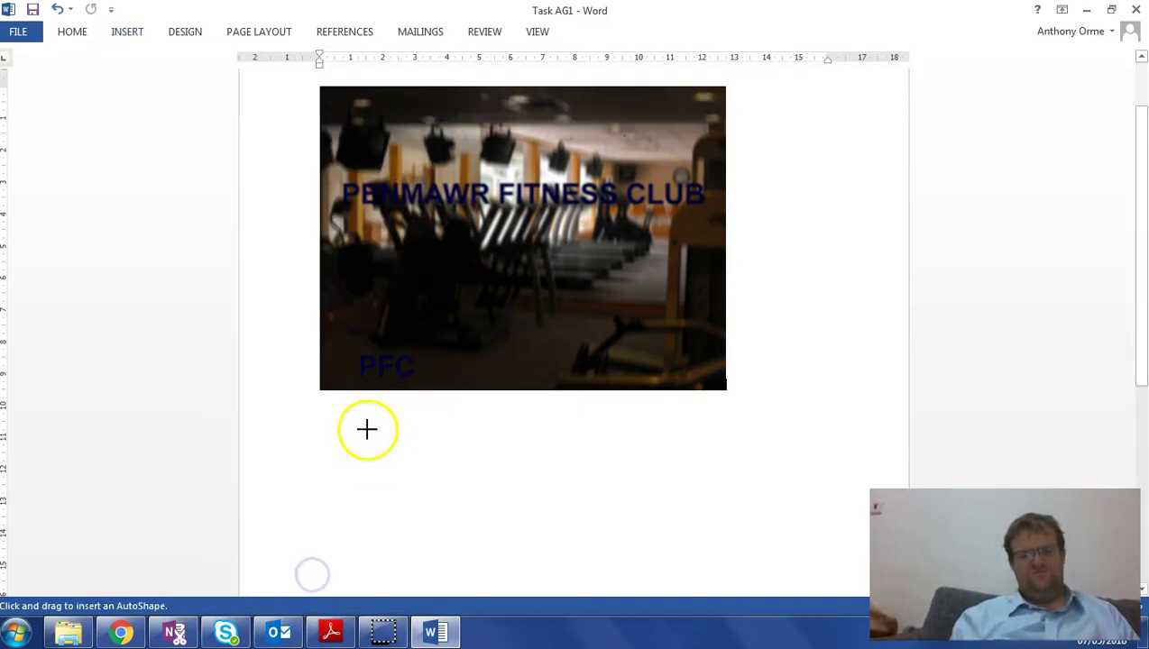
left_click_drag(346, 424, 477, 508)
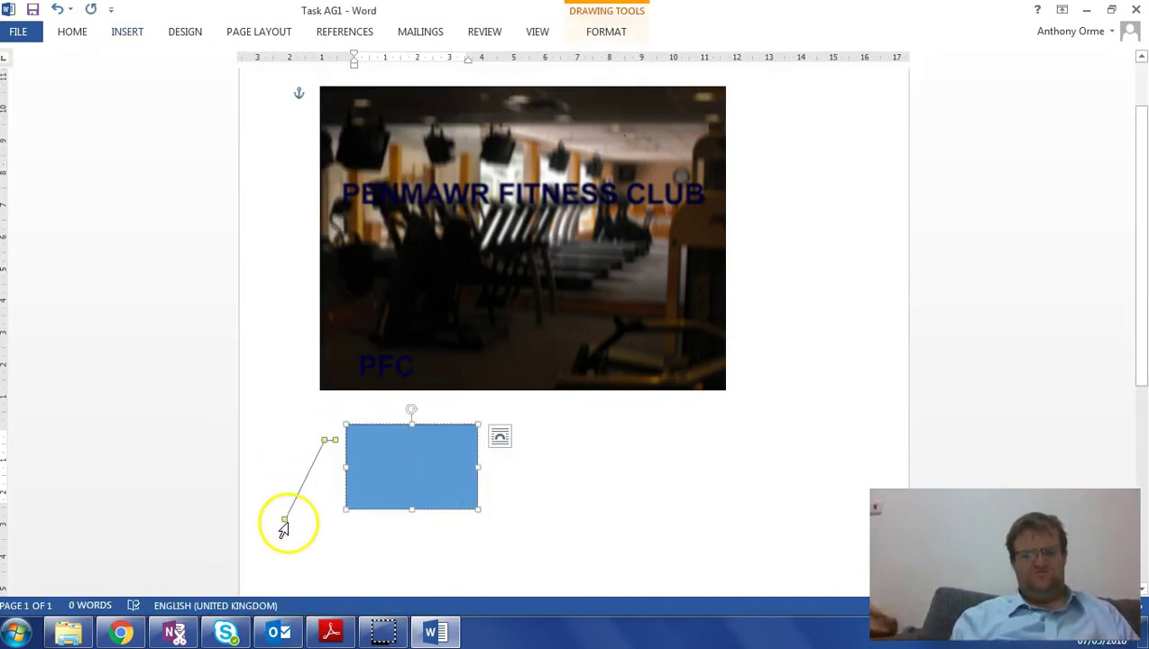
left_click_drag(284, 522, 478, 280)
left_click(377, 454)
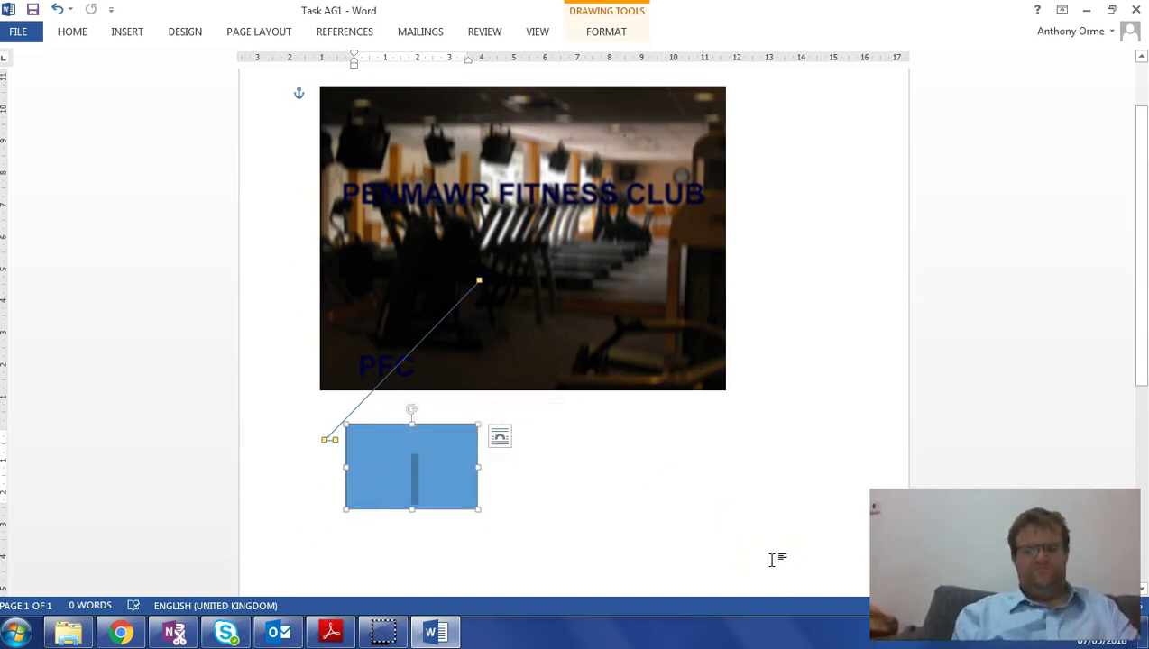
type("Picture is blurry")
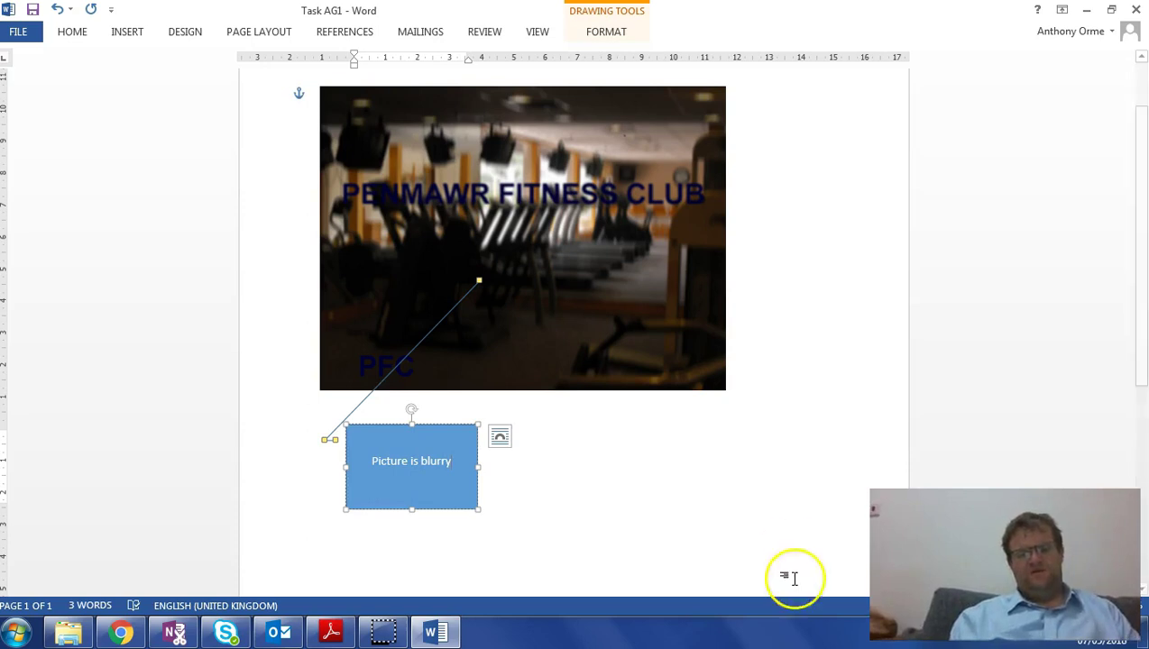
left_click(713, 535)
- Duplicate the callout to the right, point it at the PENMAWR FITNESS CLUB title, and reword it 'Writing is not clear. Need contrast in the colours'
left_click(463, 423)
key("ctrl+c")
key("ctrl+v")
left_click(484, 448)
left_click_drag(466, 432, 735, 394)
left_click_drag(760, 255, 759, 253)
left_click_drag(603, 197, 603, 193)
left_click_drag(733, 440, 571, 429)
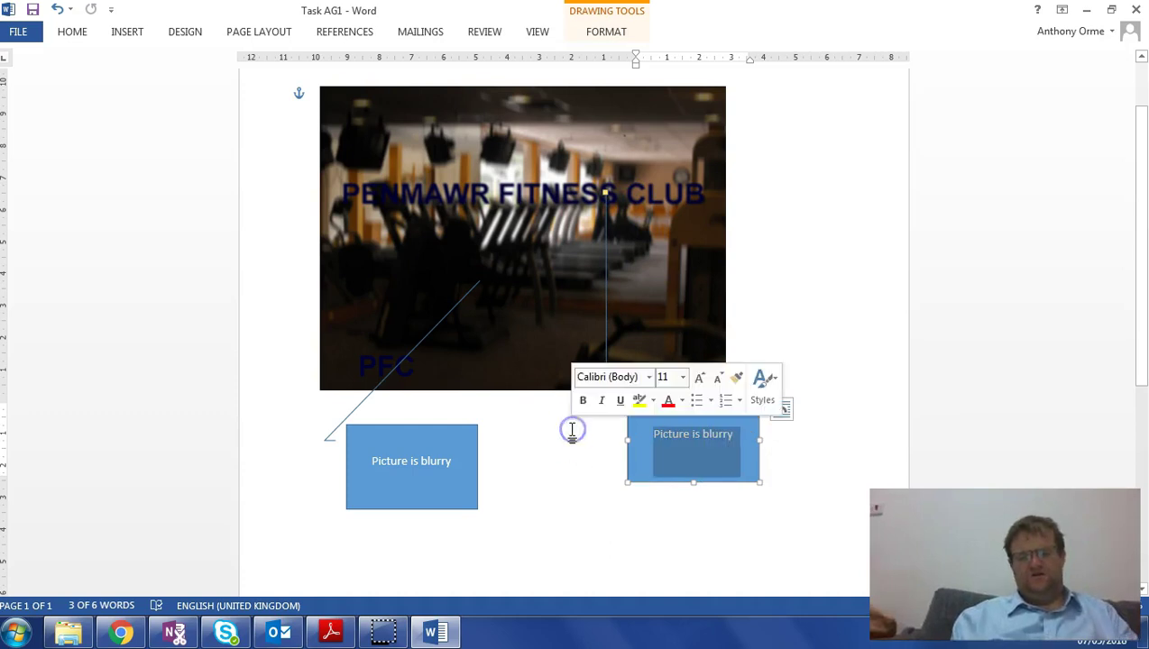
type("Writing")
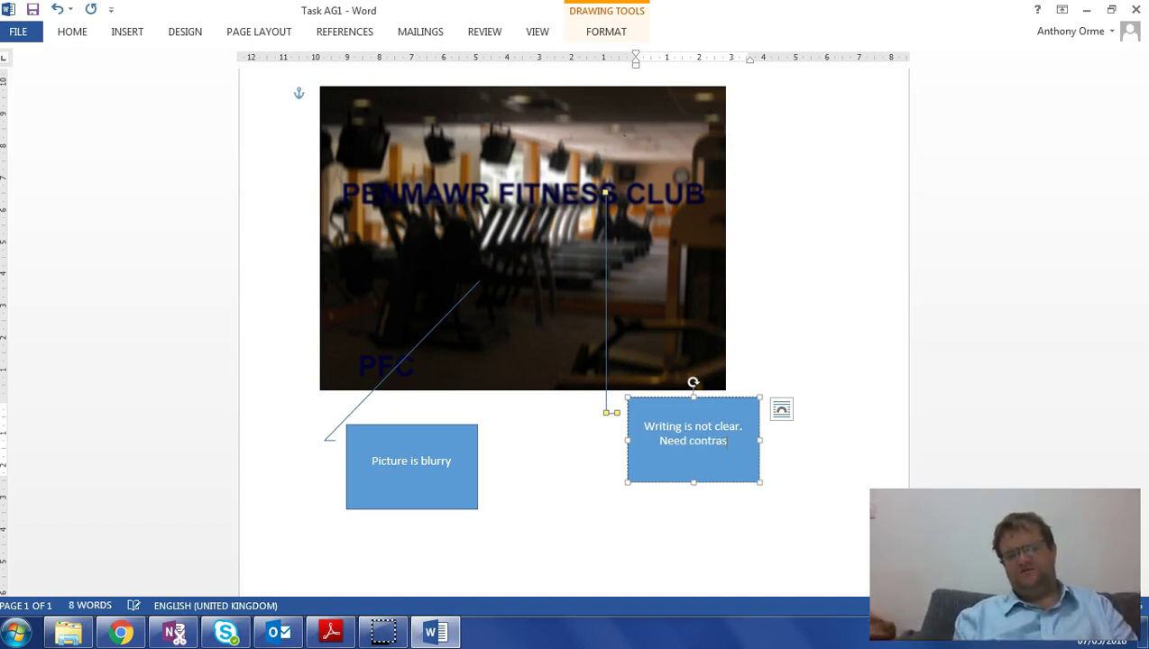
type("e colours")
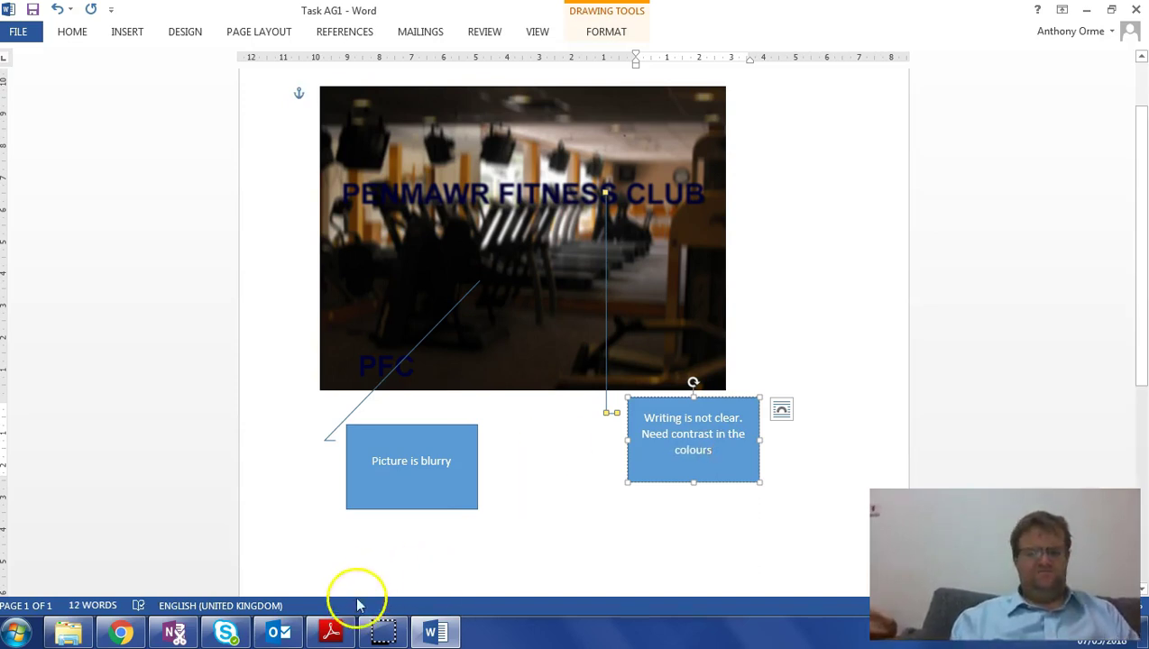
- Recheck the task instructions in the exam PDF, then bring the file browser back to the front
left_click(332, 634)
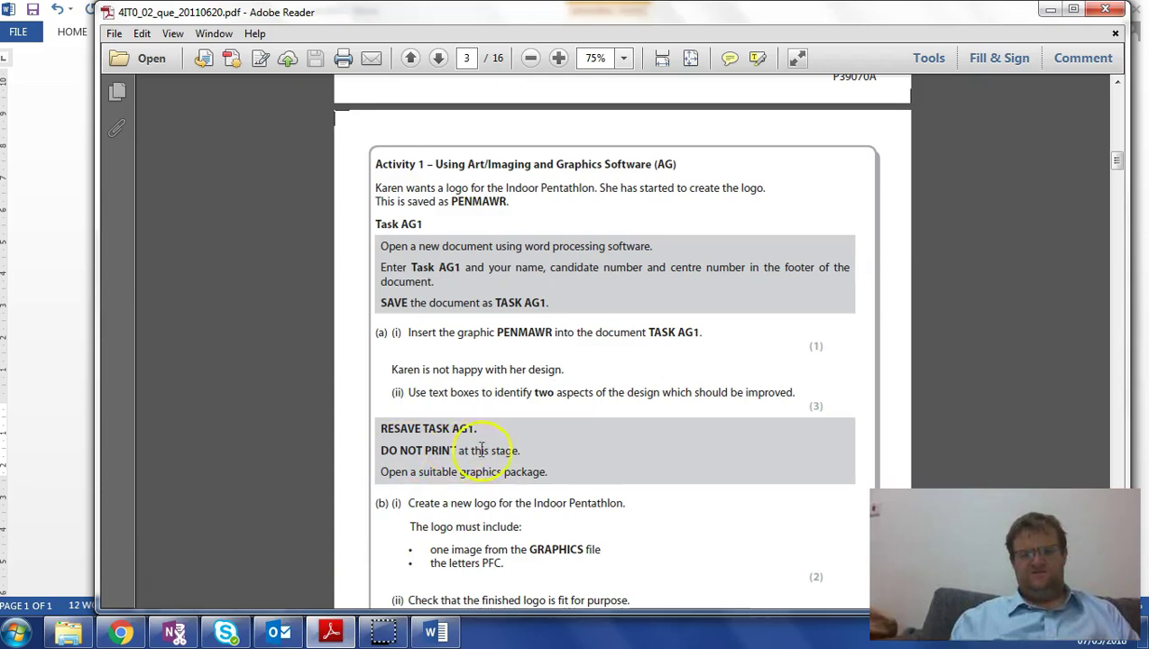
left_click(330, 634)
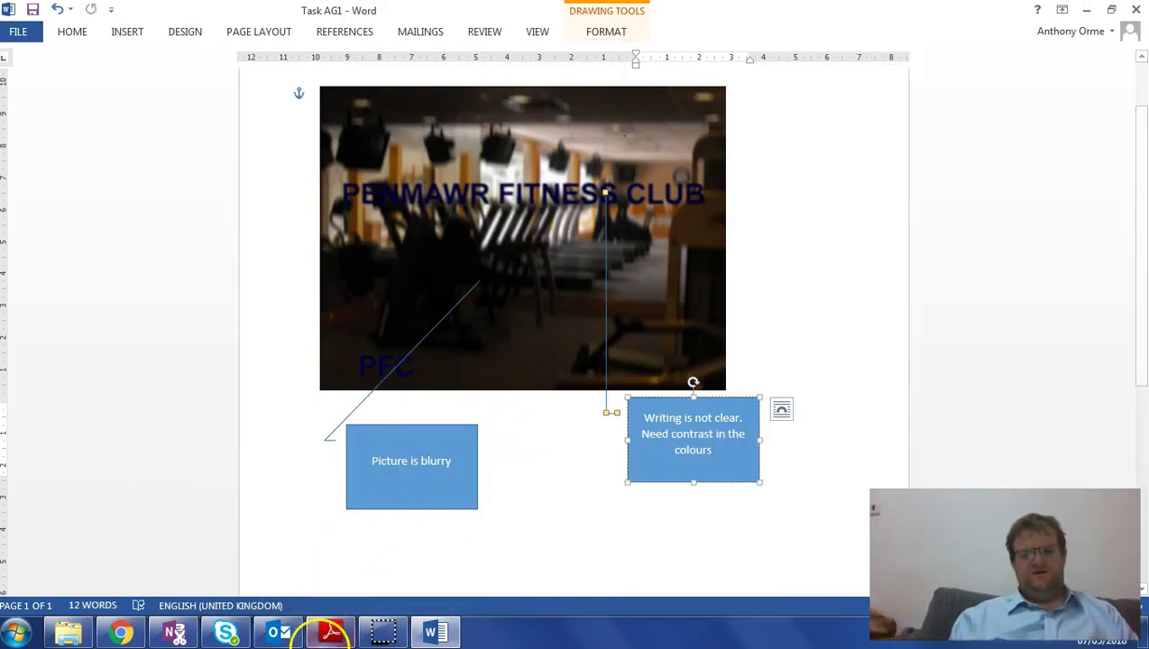
left_click(331, 634)
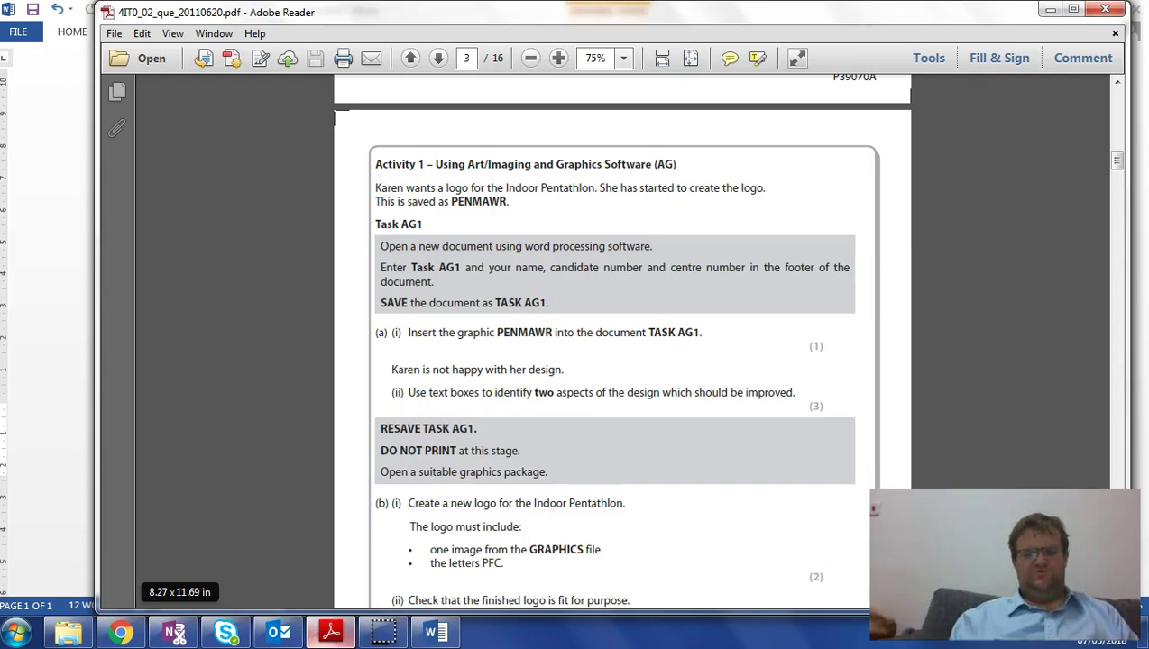
left_click(68, 634)
- Launch Paint.NET from Documents > PaintDotNetPortable
left_click(144, 363)
double_click(416, 465)
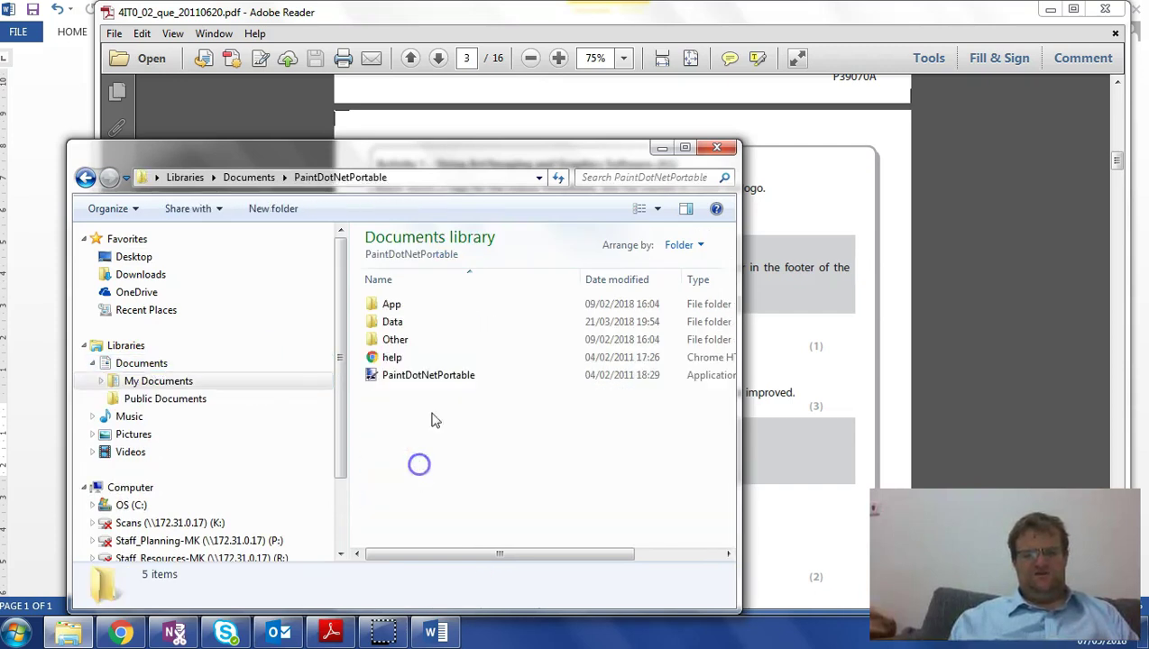
left_click(402, 377)
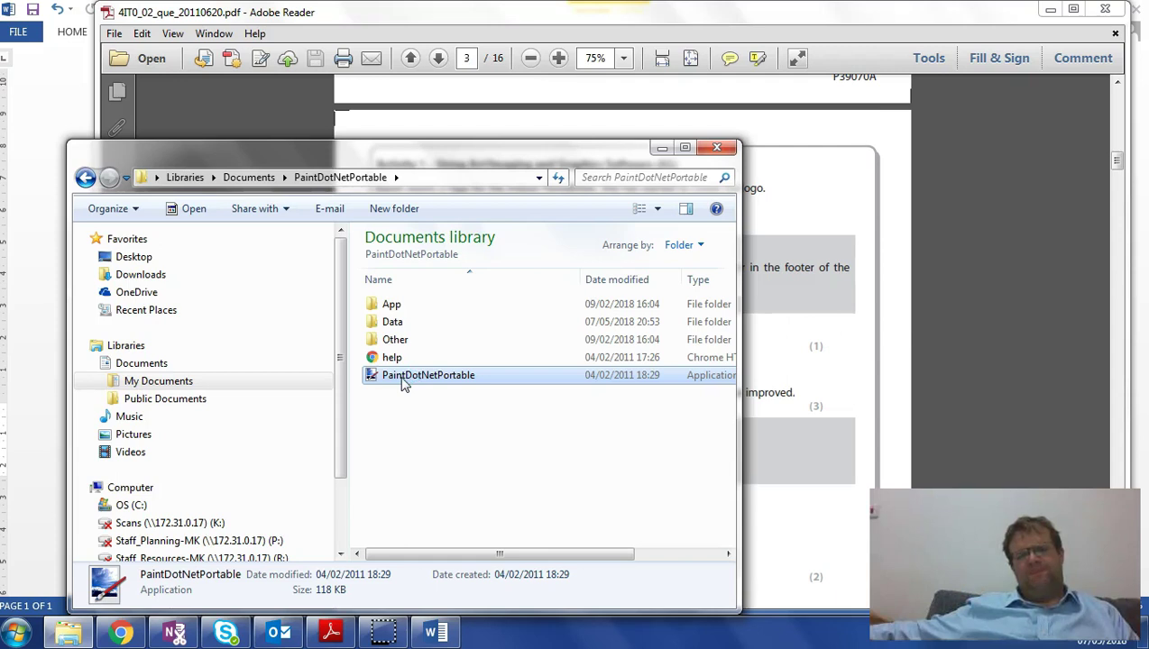
double_click(406, 377)
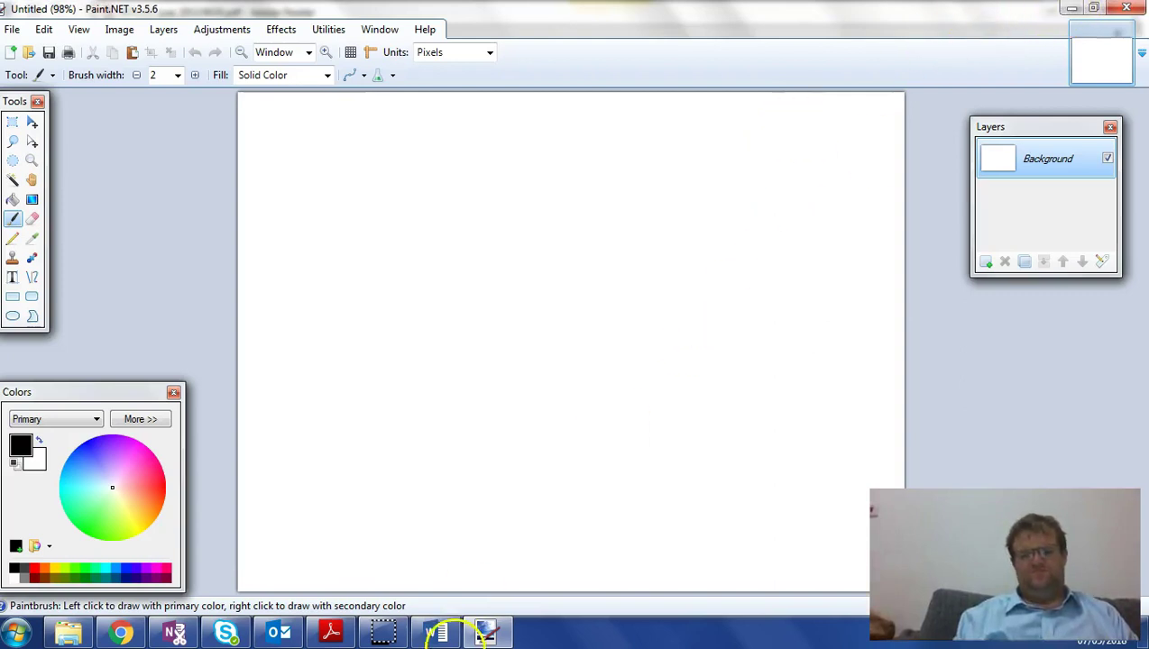
- Check the next task step in the PDF, then bring up Paint.NET's File > Open dialog
left_click(330, 631)
scroll(431, 426, "down", 3)
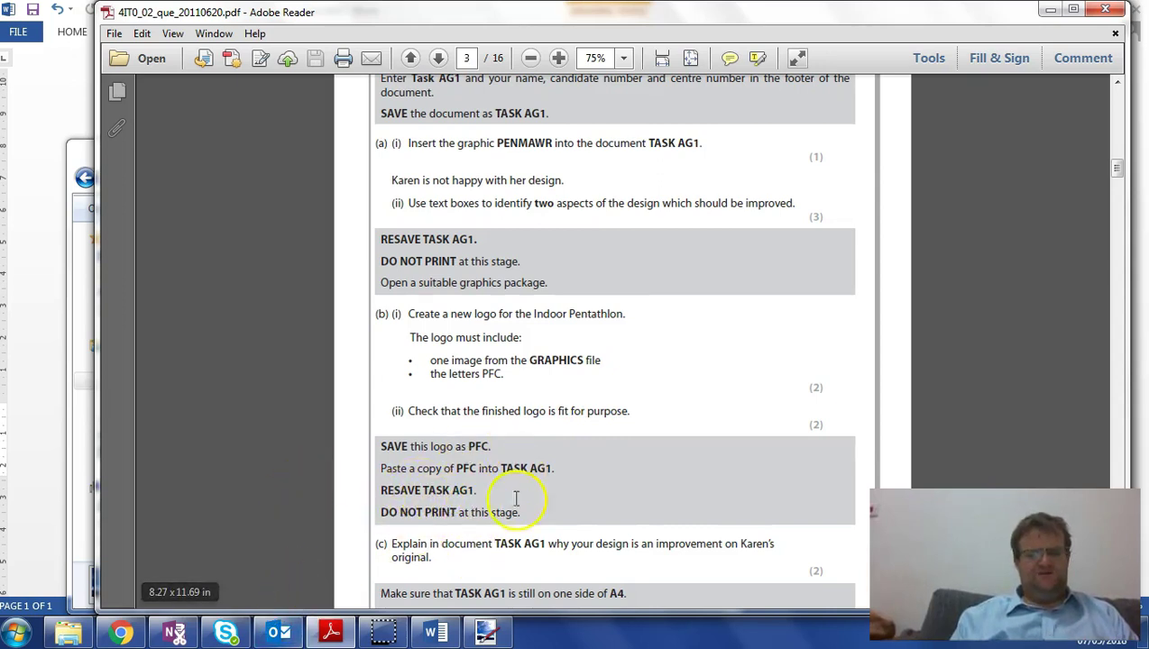
left_click(483, 631)
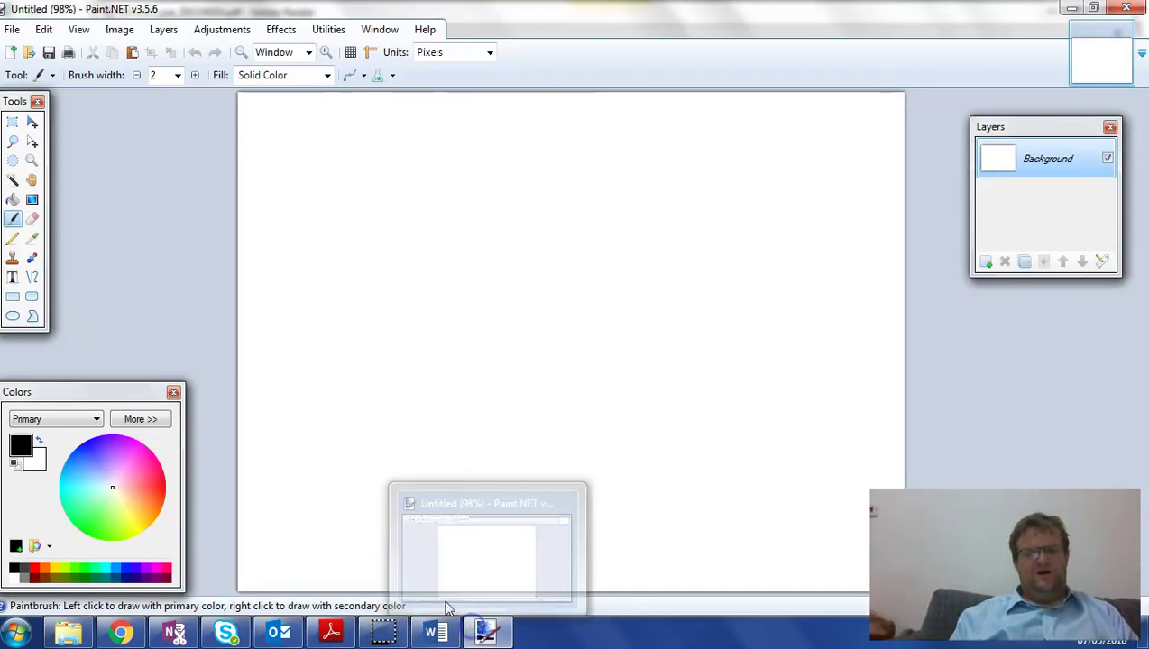
left_click(12, 29)
left_click(36, 68)
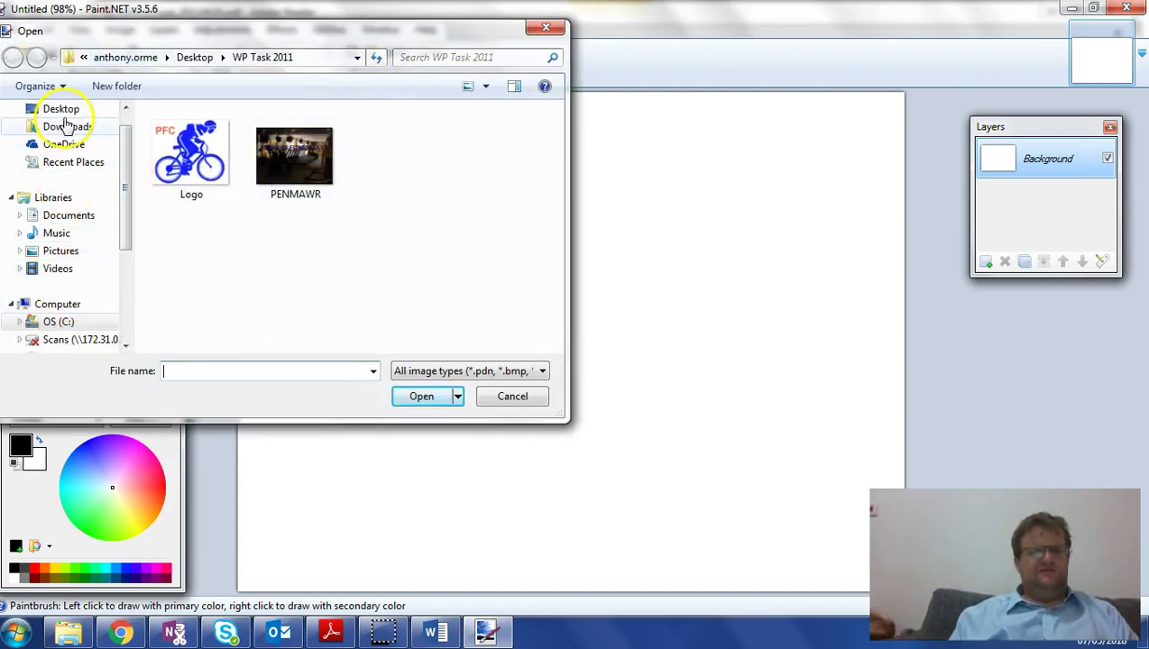
- Browse Paint.NET's Open dialog to the Desktop's P39070A OFFICE 2007 folder, then bring up Explorer
left_click(61, 112)
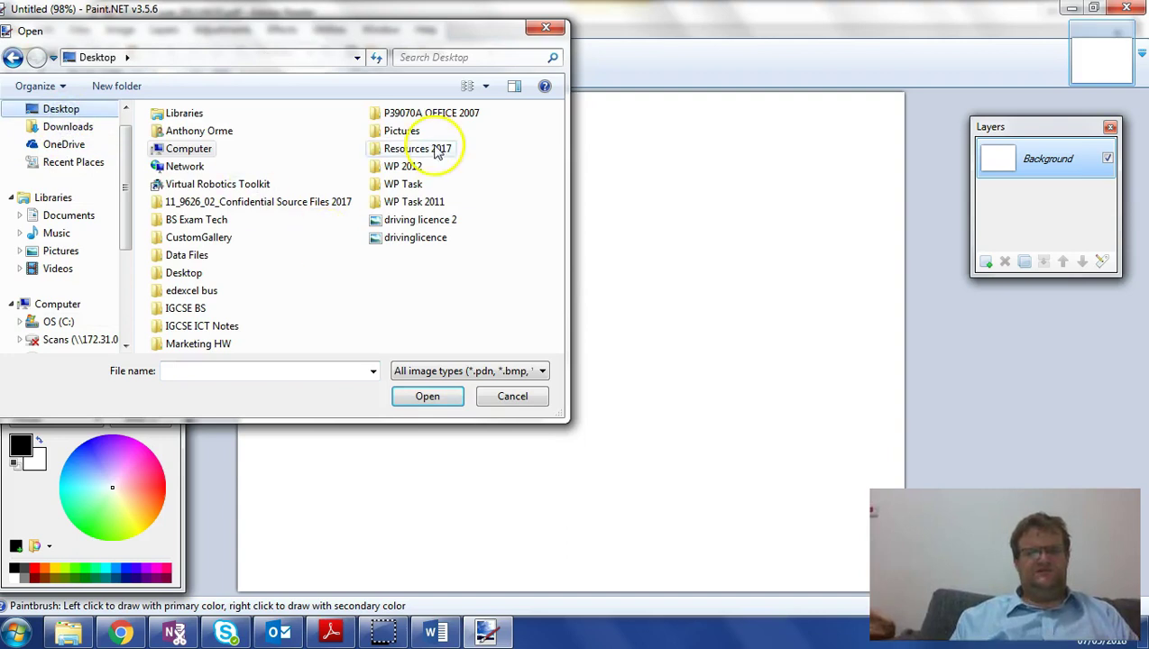
double_click(417, 114)
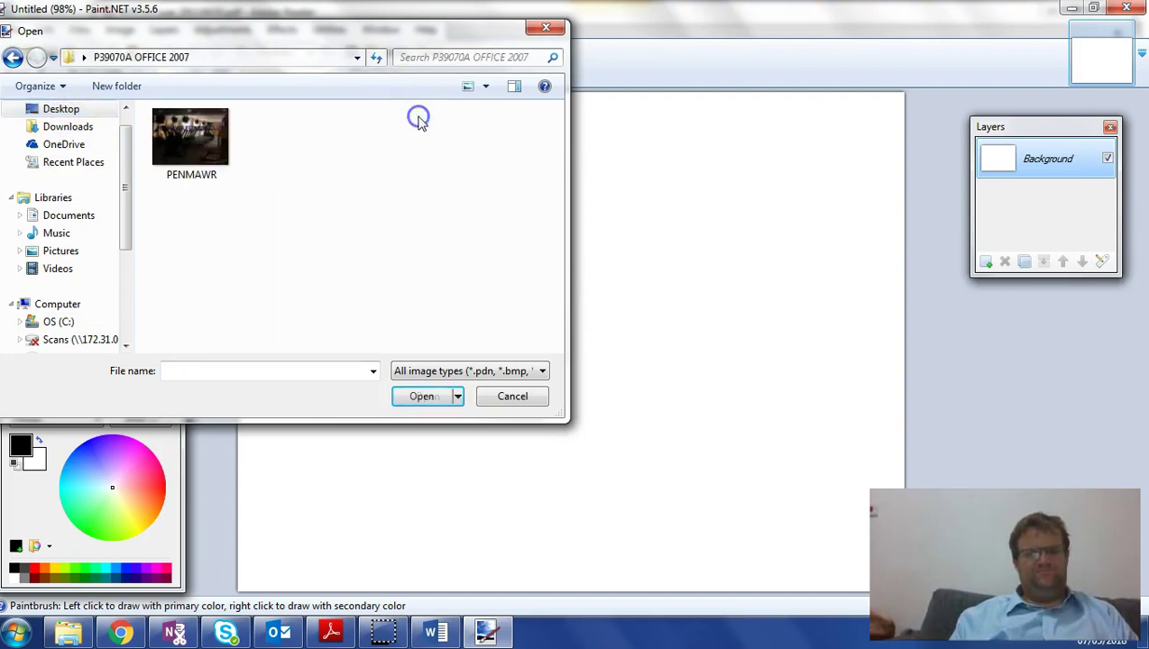
left_click(84, 58)
left_click(368, 215)
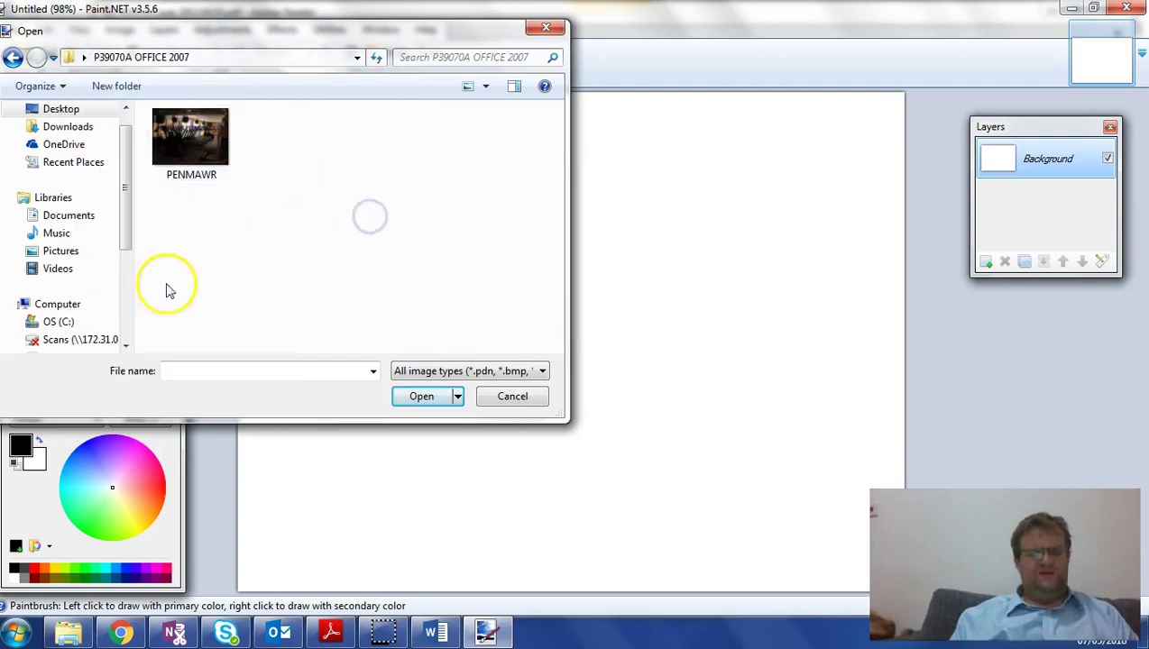
left_click(70, 634)
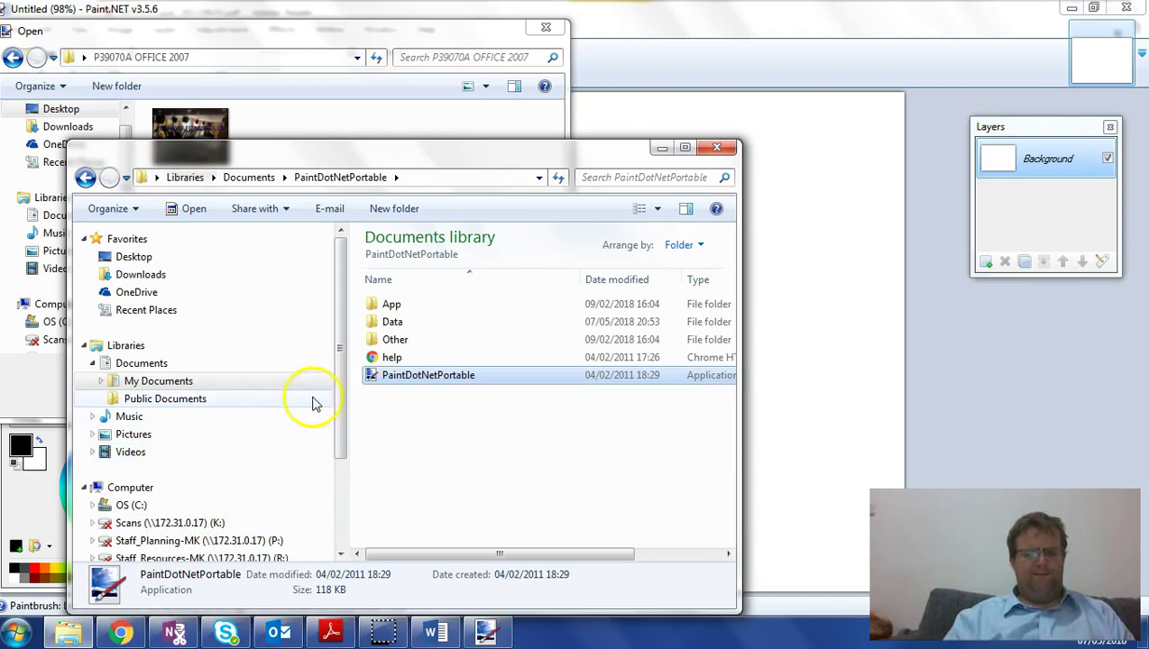
- Browse the Seagate backup drive through Curriculum, Key Stage 4 and EdExcel 2011 to P39070A OFFICE 2007
left_click_drag(341, 411, 343, 478)
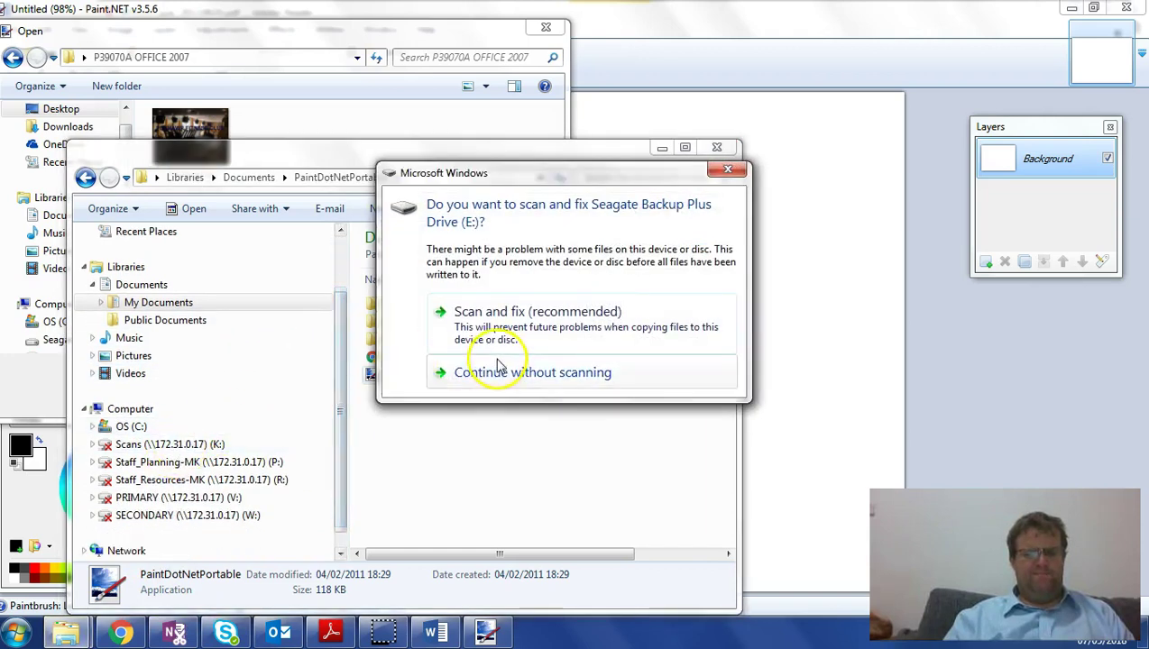
left_click(505, 368)
left_click(201, 444)
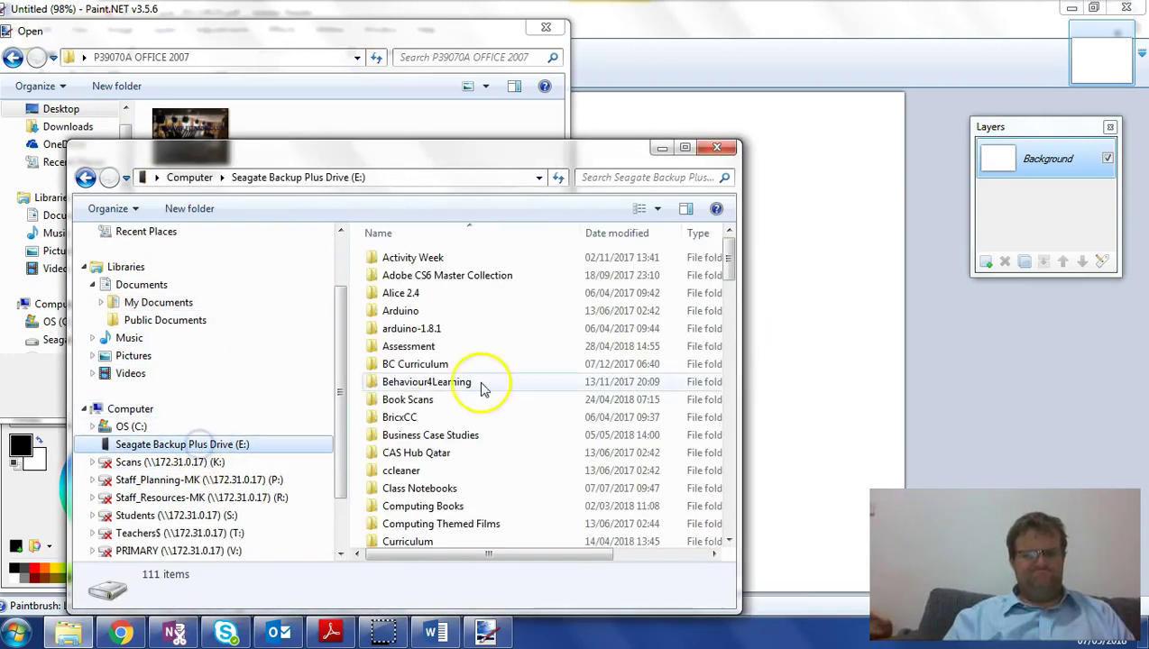
double_click(410, 541)
double_click(402, 416)
double_click(415, 276)
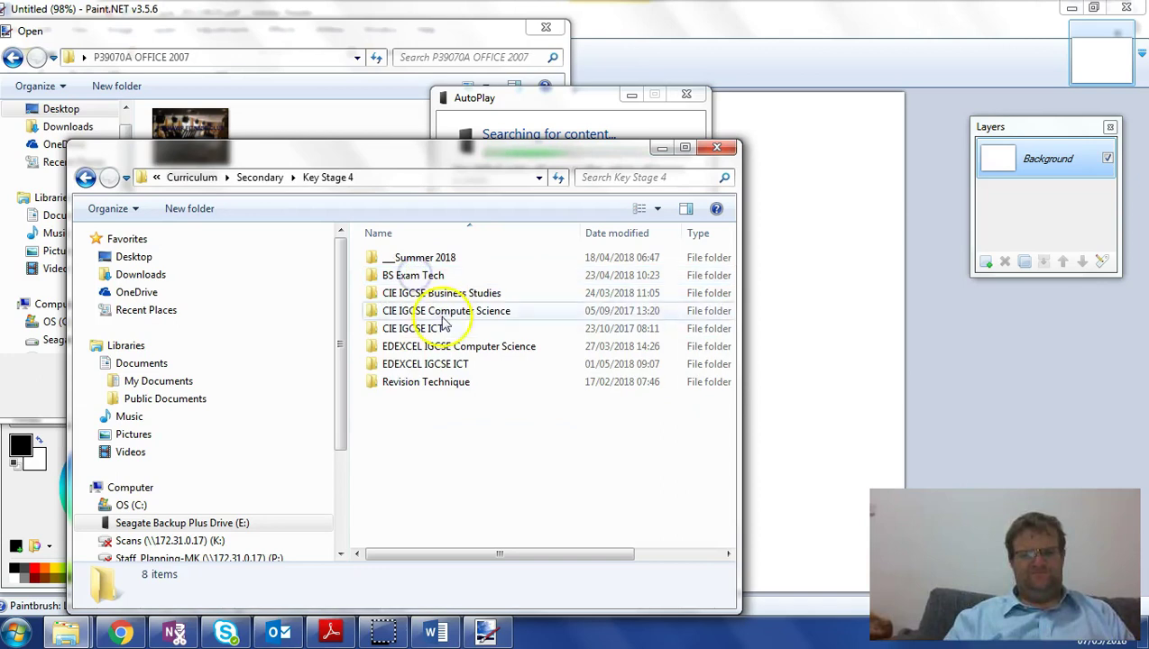
double_click(430, 368)
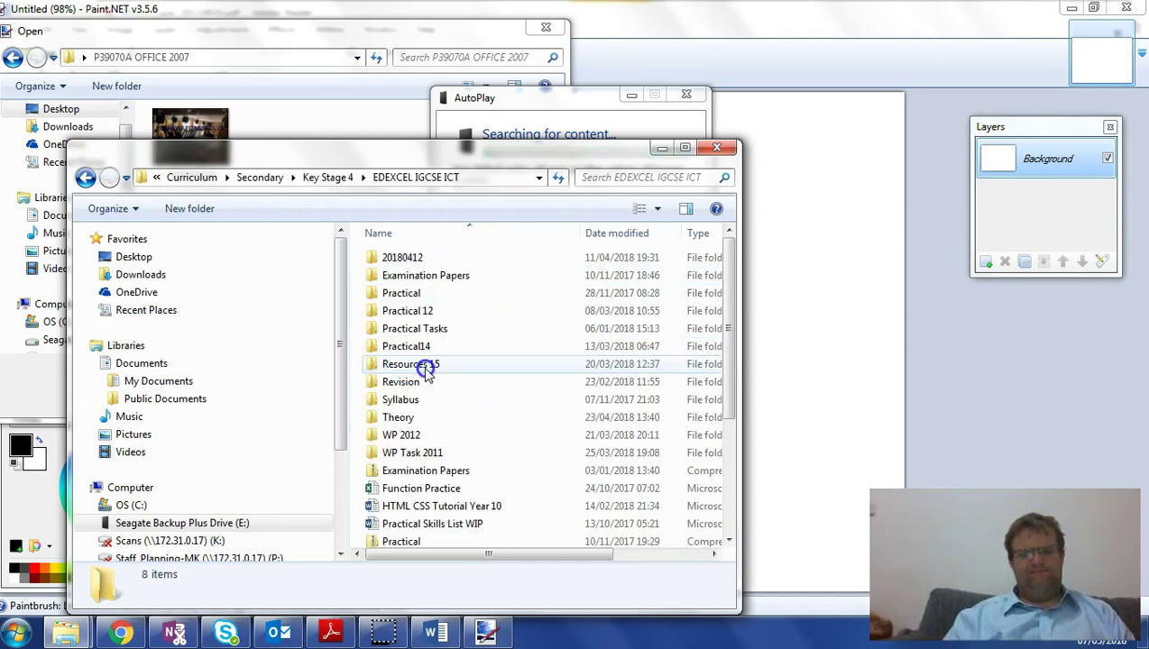
double_click(420, 276)
double_click(408, 259)
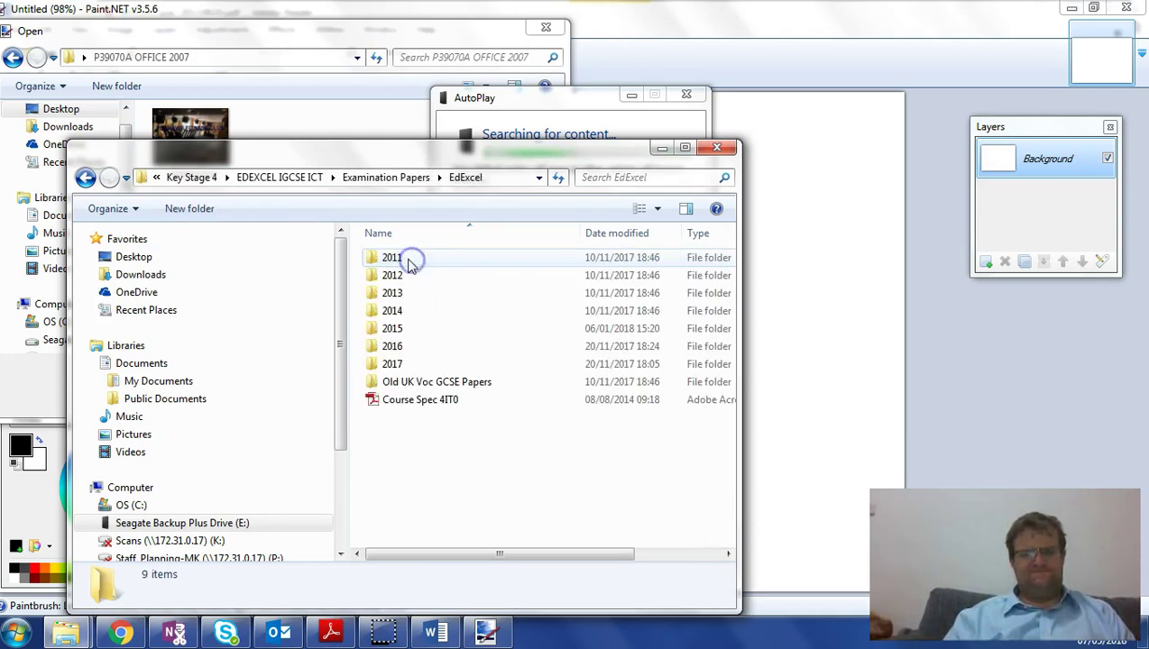
double_click(409, 259)
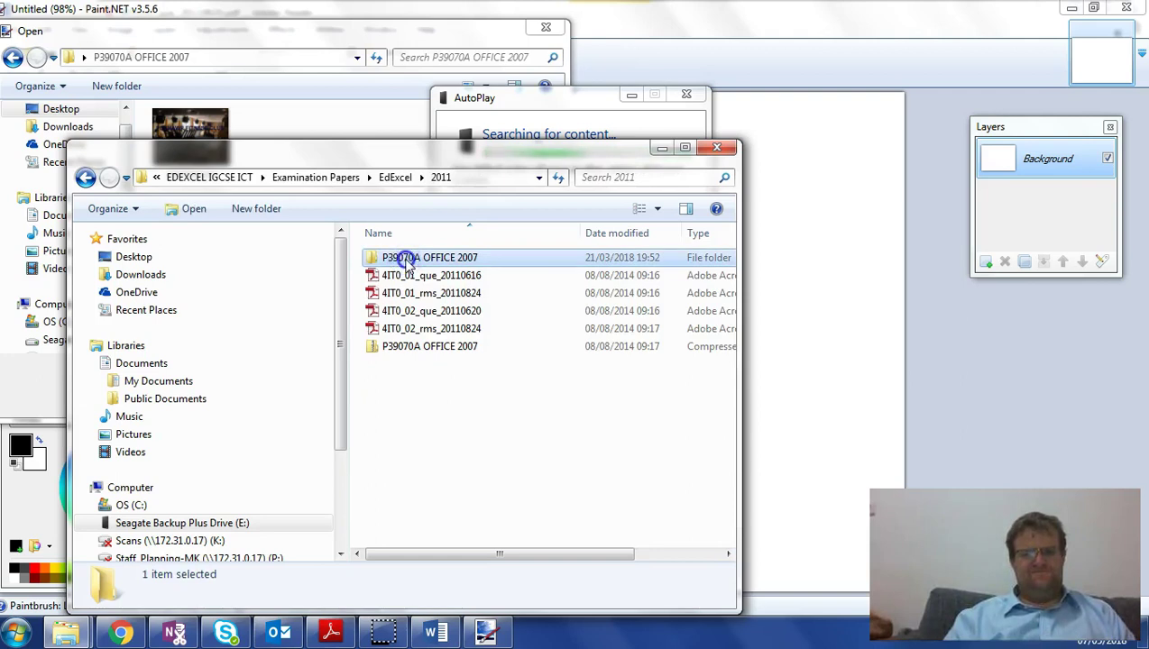
double_click(407, 258)
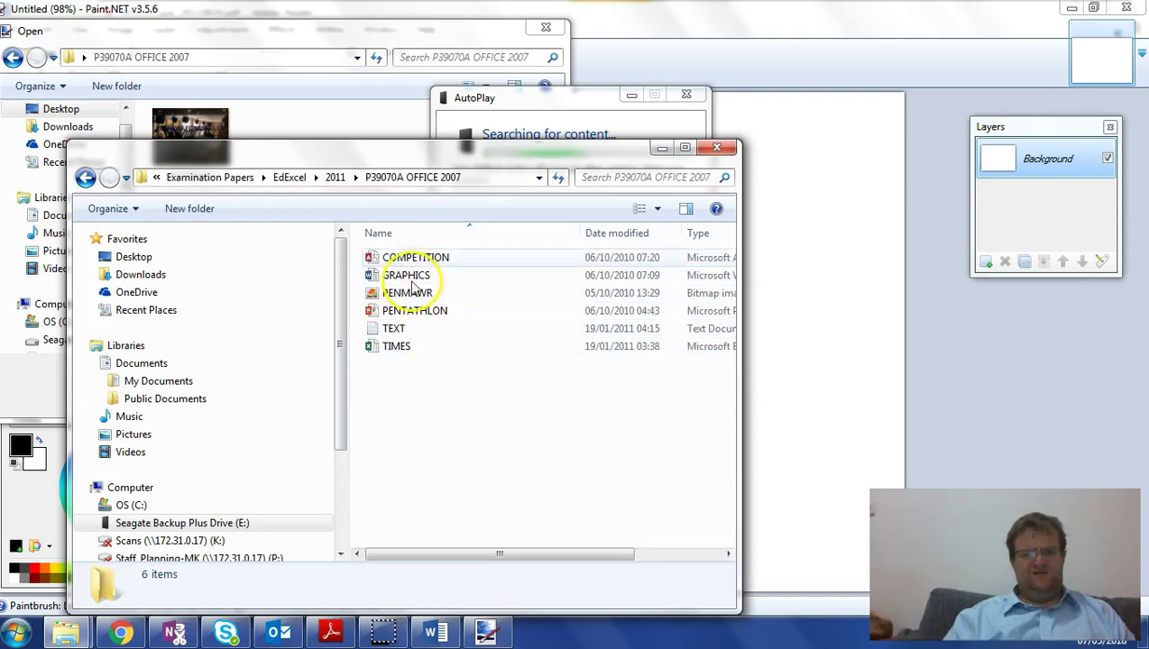
- Dismiss AutoPlay and the extra folder window, check the exam paper, then return to the exam folder
left_click(686, 94)
left_click(717, 147)
left_click(330, 633)
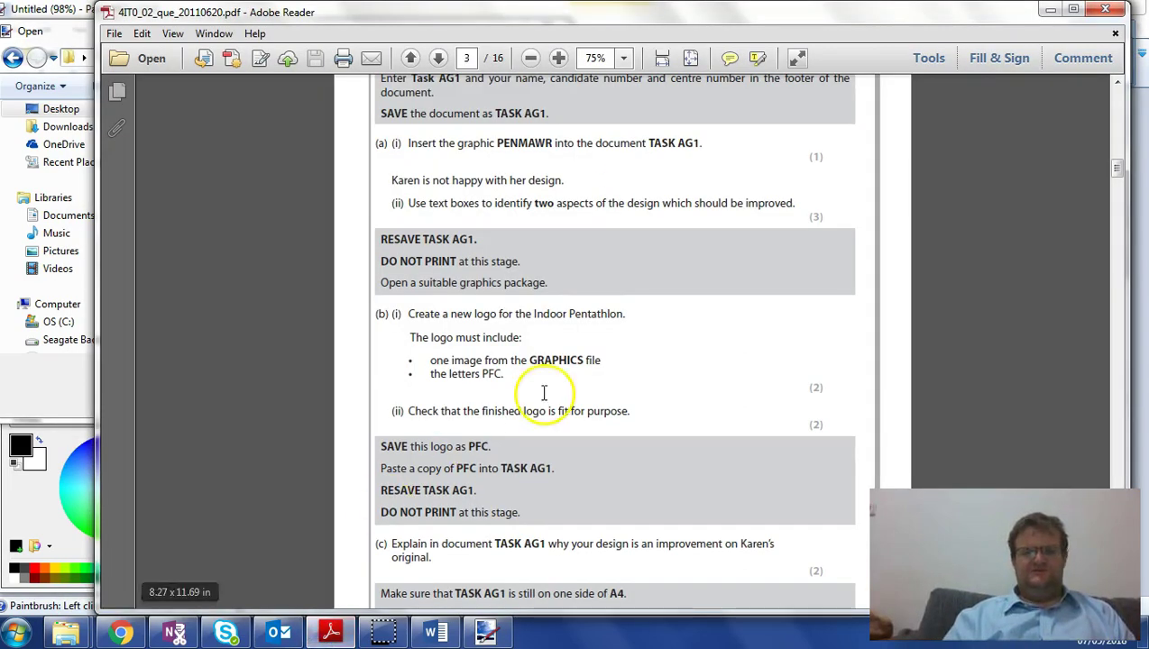
mouse_move(94, 613)
left_click(102, 555)
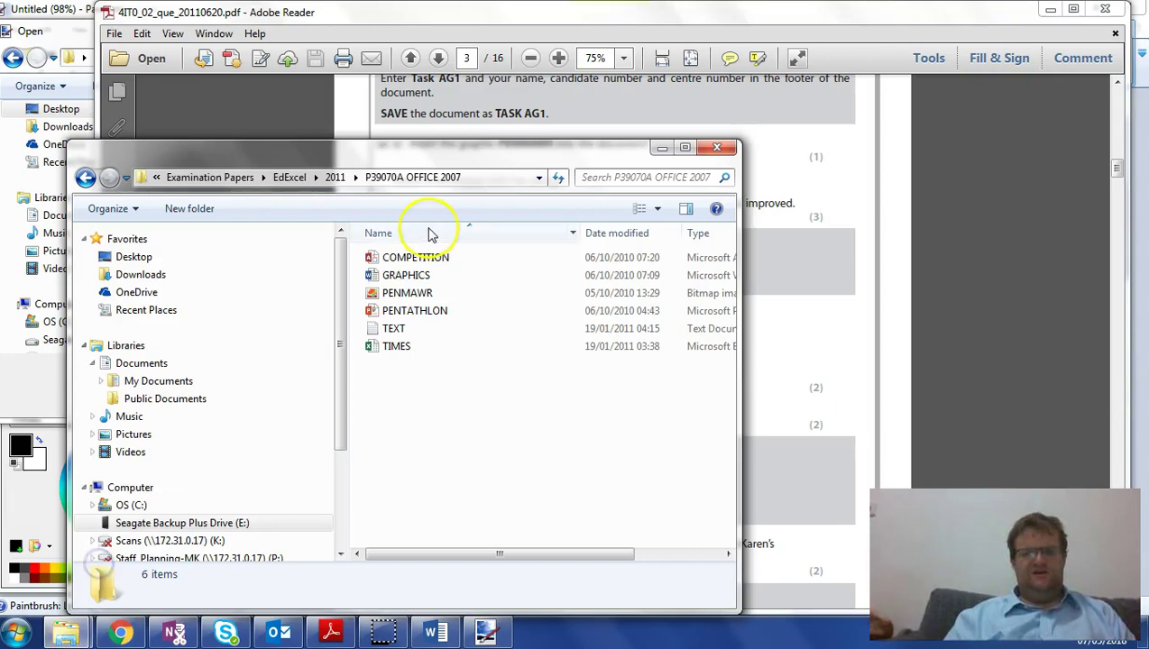
- Open the GRAPHICS document and select the CYCLING 1 picture
double_click(392, 283)
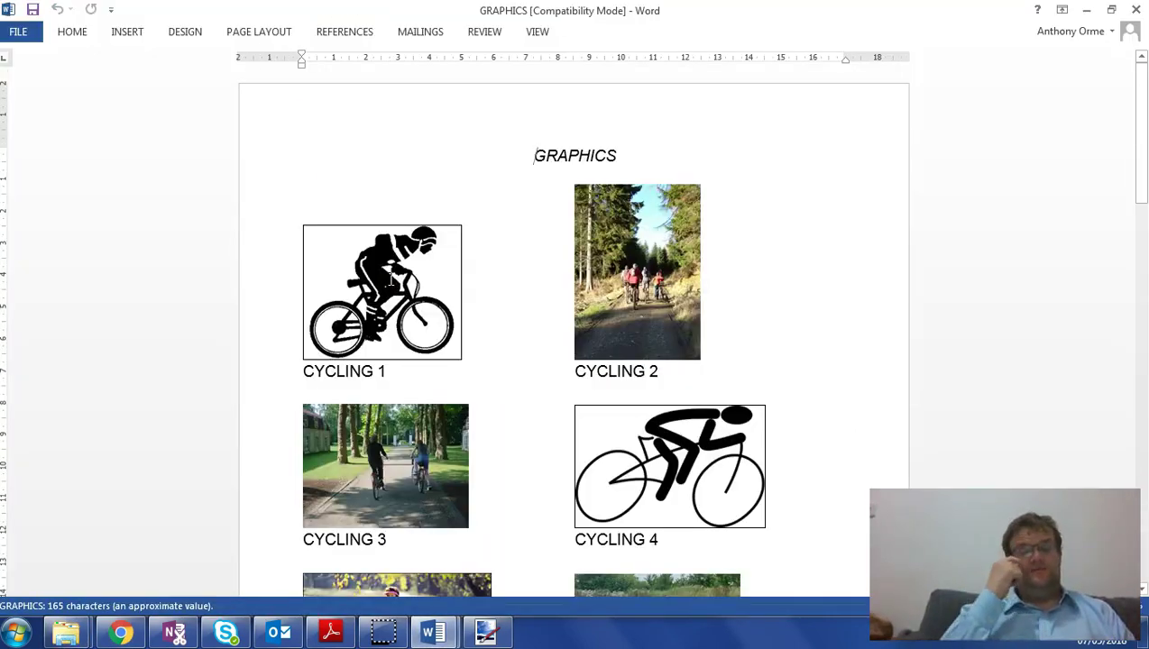
scroll(568, 232, "down", 8)
scroll(568, 232, "up", 8)
left_click(356, 289)
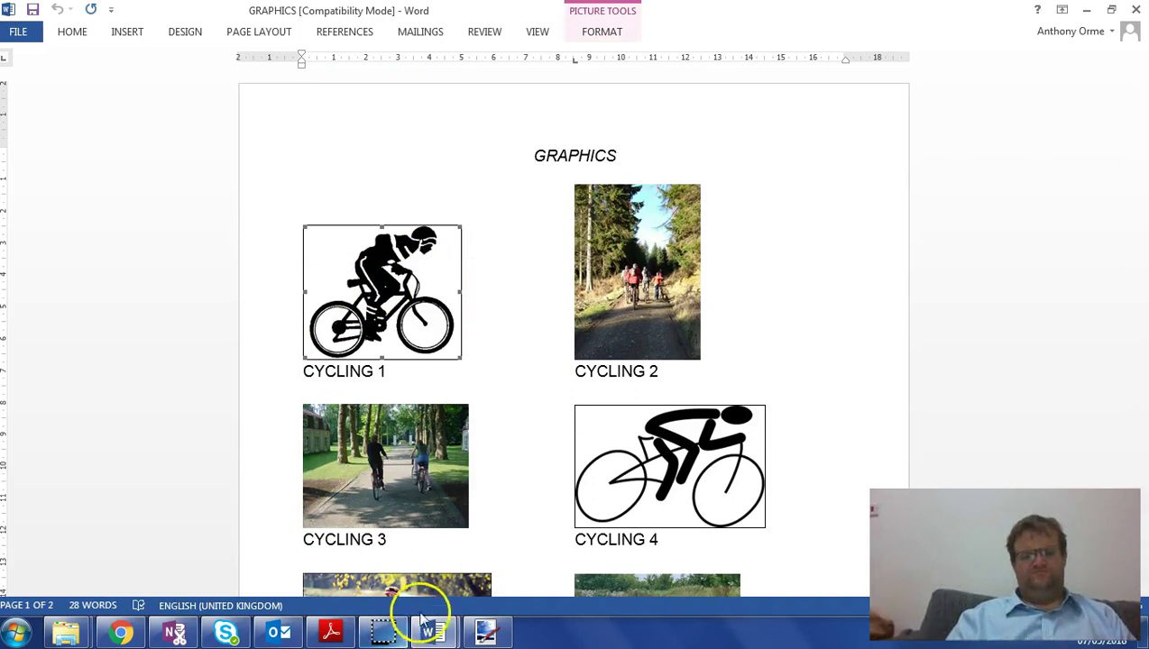
- Cancel Paint.NET's file opening, paste the cyclist picture onto the canvas, then delete it
left_click(485, 632)
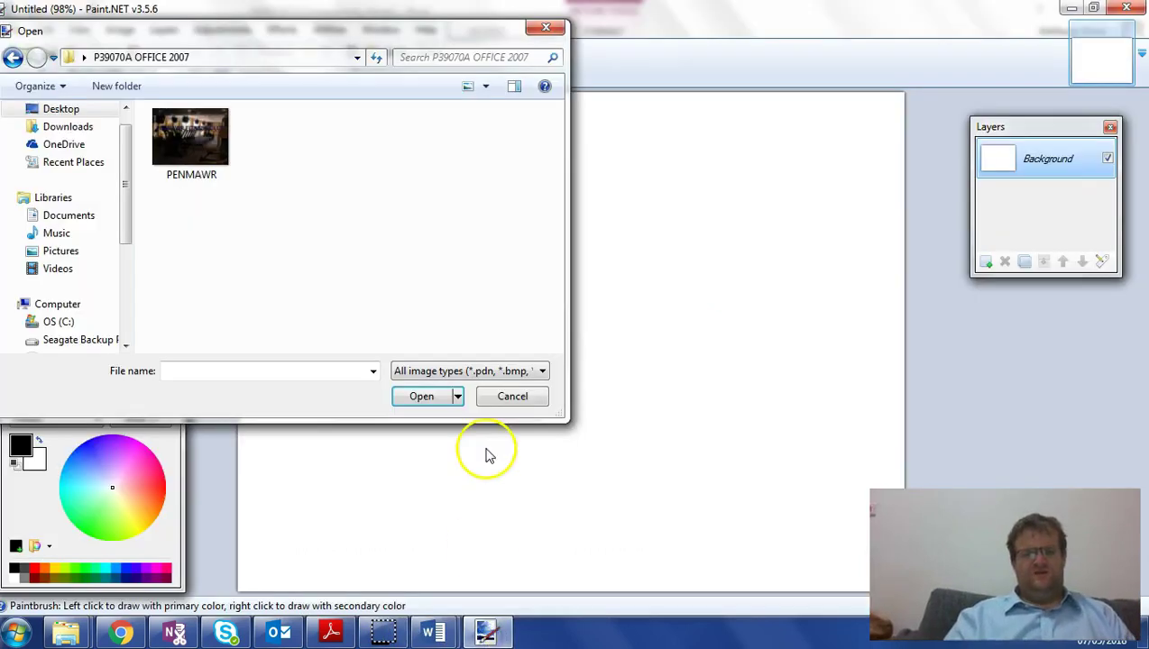
left_click(512, 395)
key("m")
key("ctrl+v")
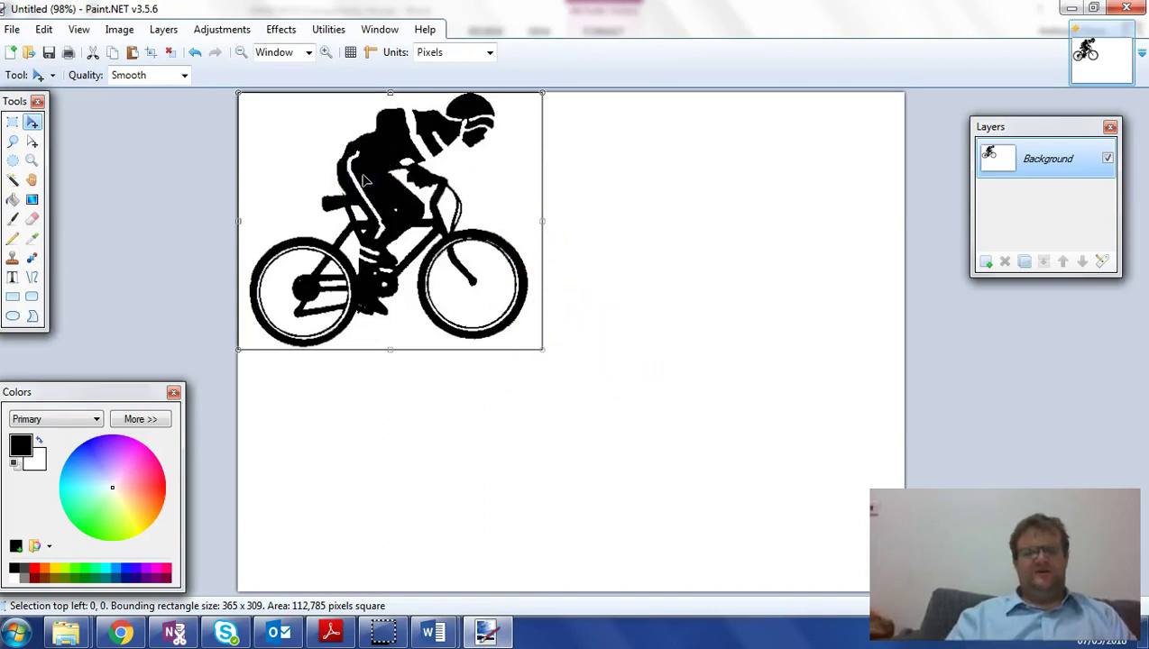
key("Delete")
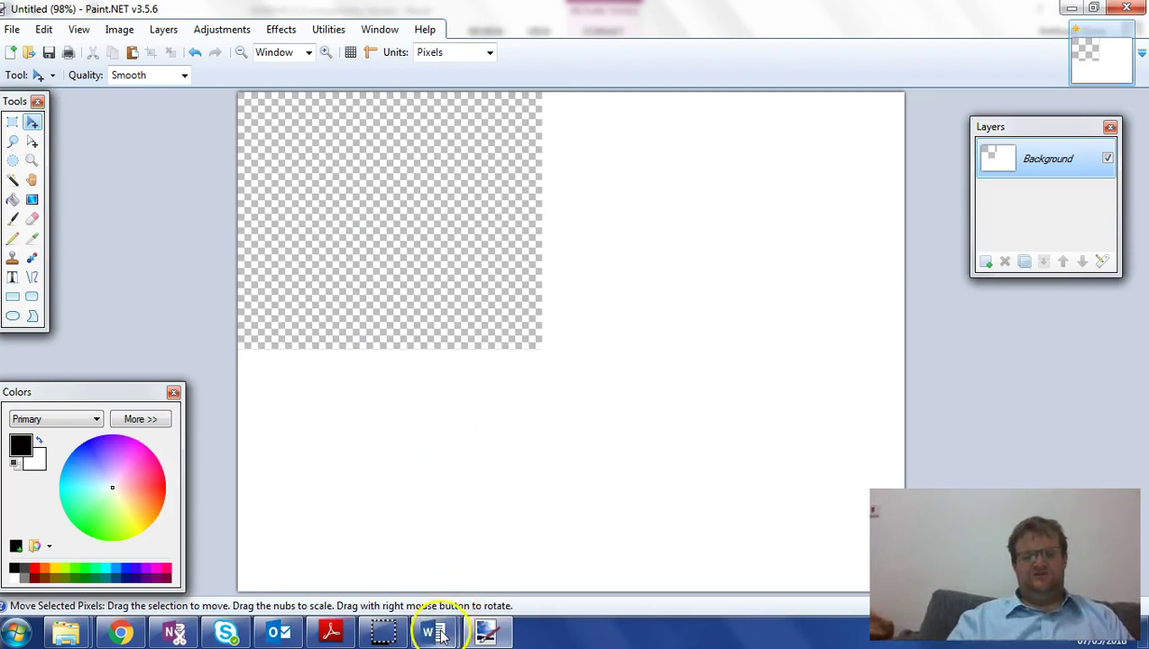
- Save the CYCLING 1 picture as an image named 'logo' in the Desktop's P39070A OFFICE 2007 folder
mouse_move(433, 634)
left_click(511, 549)
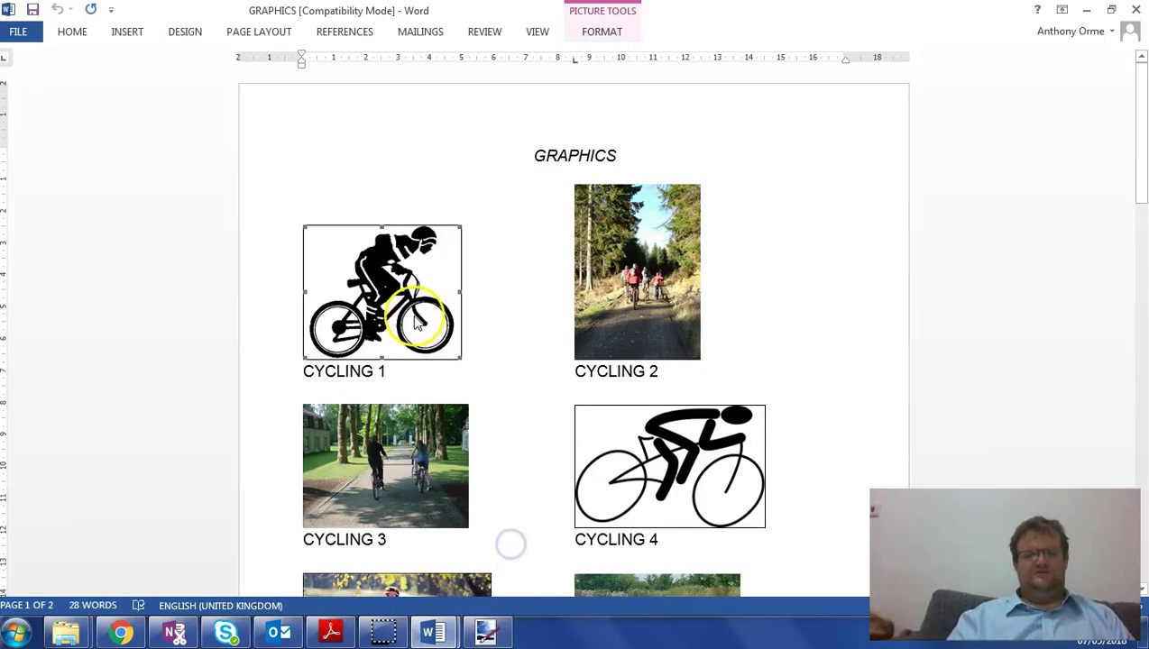
right_click(373, 266)
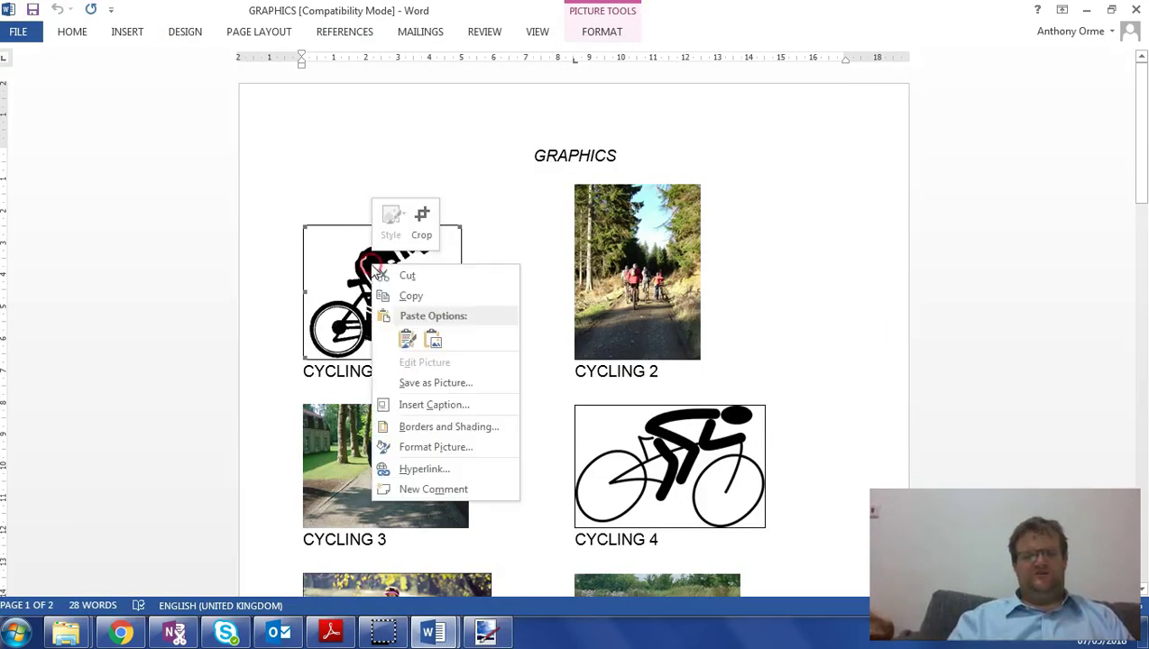
left_click(435, 384)
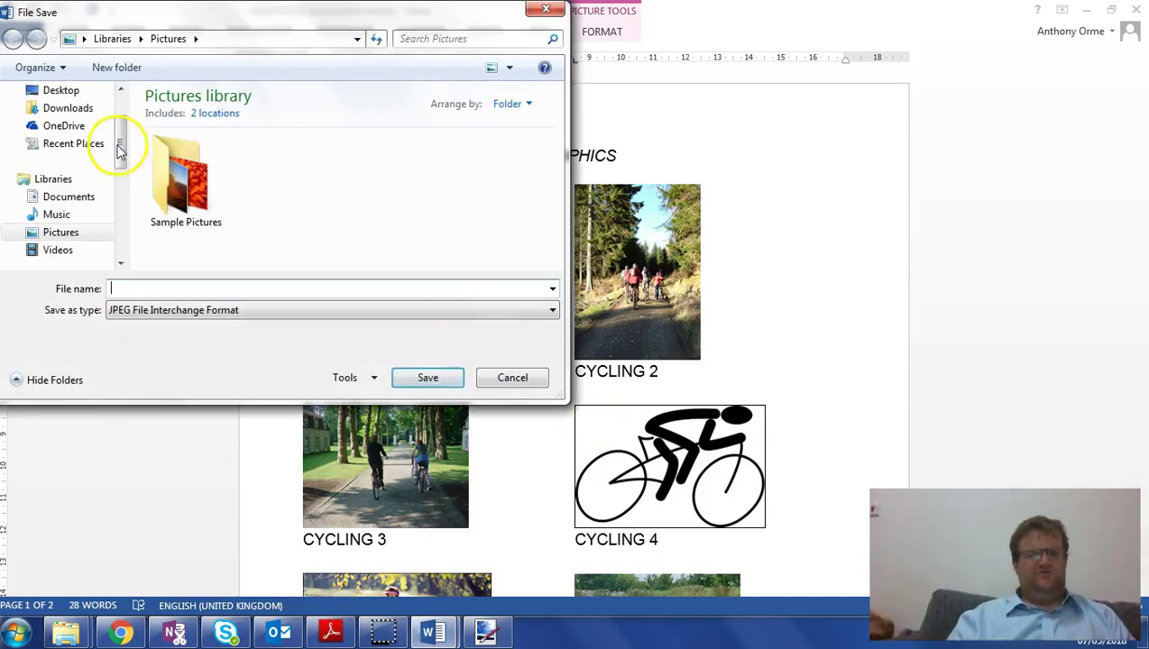
left_click(67, 92)
double_click(402, 166)
left_click(236, 289)
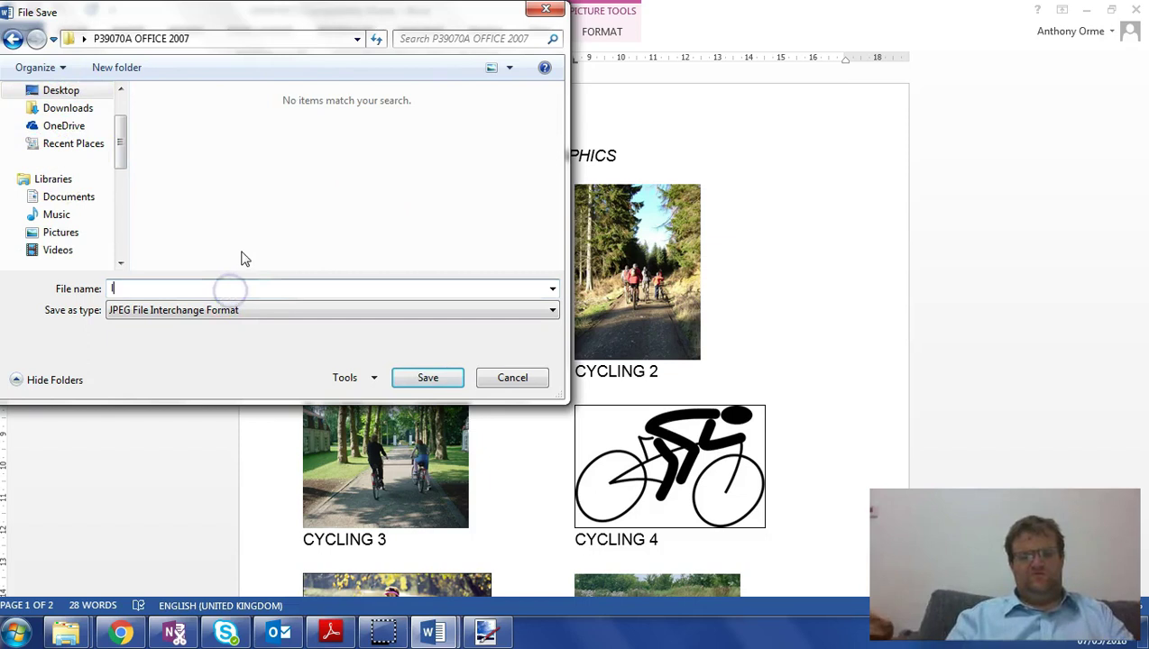
key("Return")
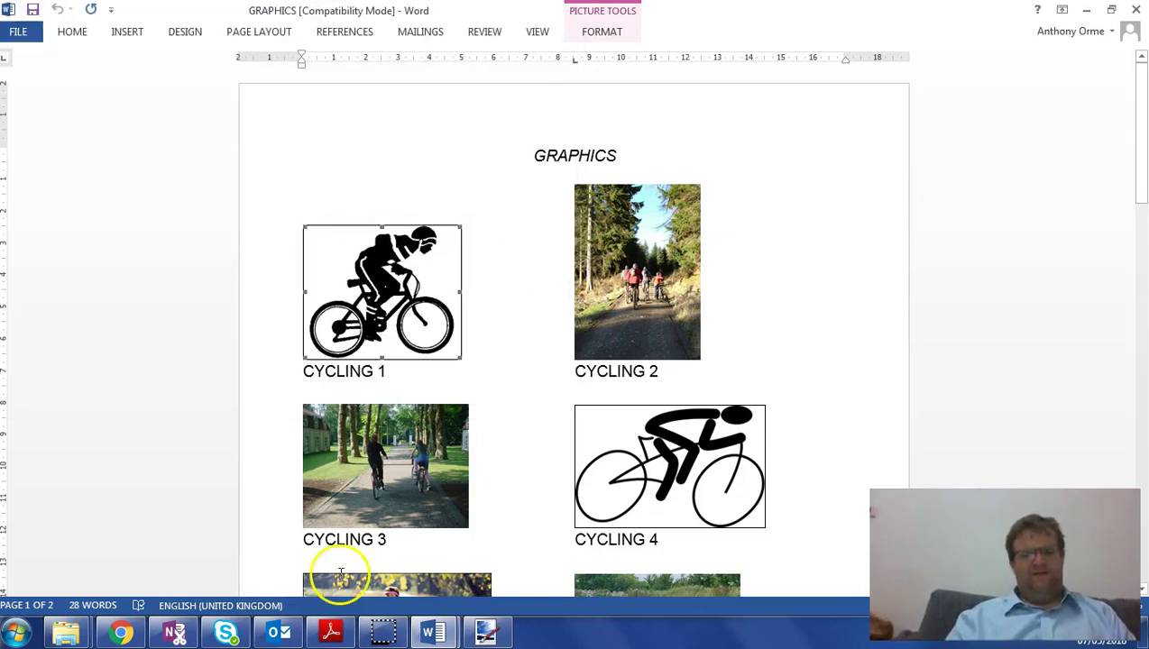
- Open logo.jpg from the Desktop's P39070A OFFICE 2007 folder in Paint.NET
left_click(486, 632)
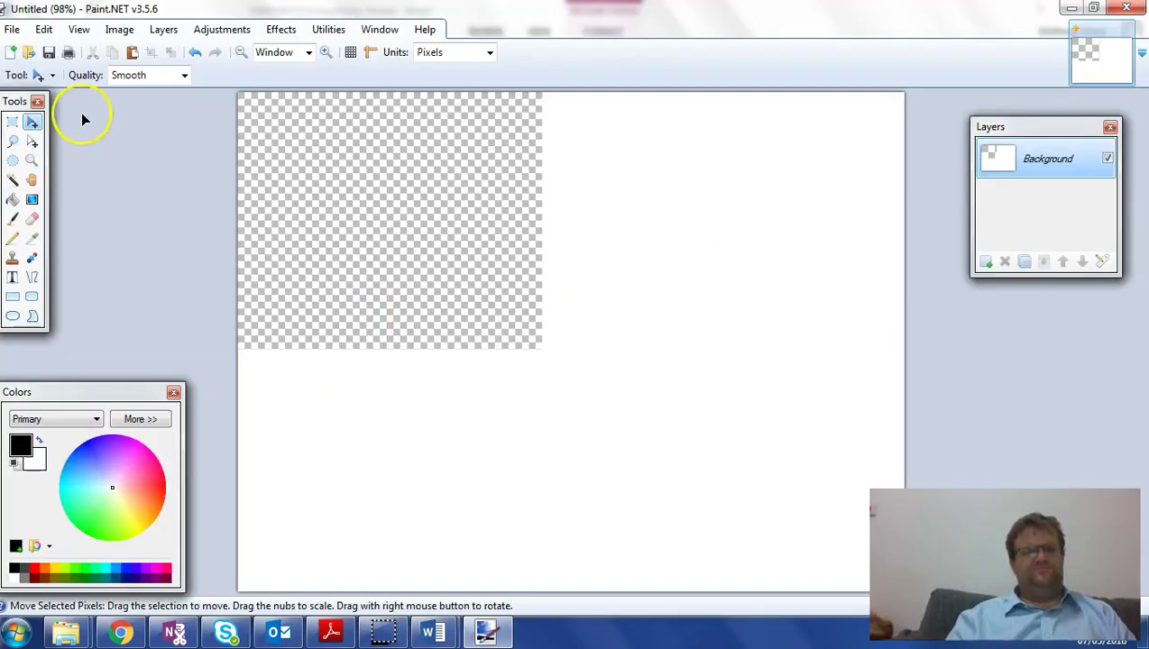
left_click(12, 30)
left_click(36, 68)
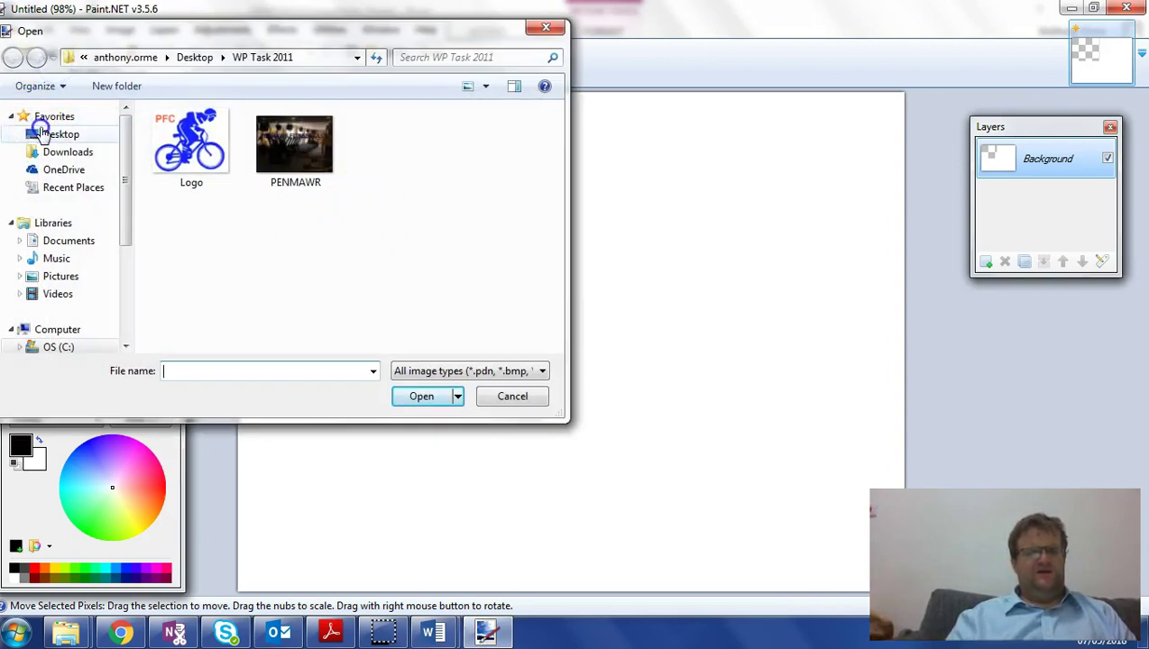
left_click(61, 133)
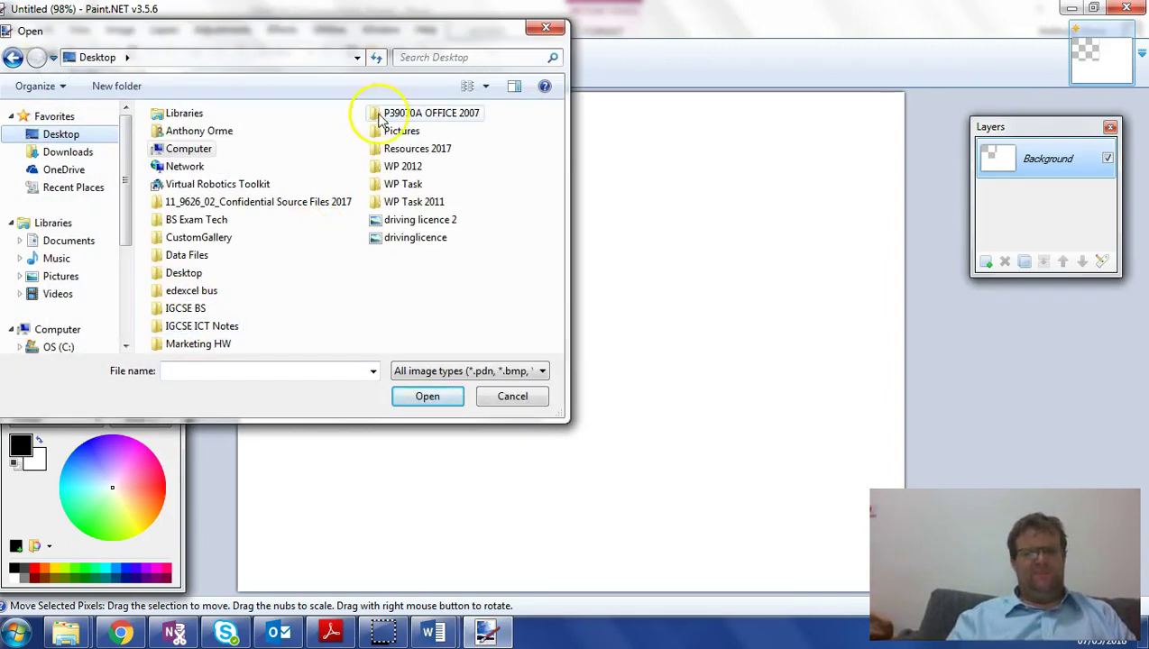
double_click(386, 119)
double_click(221, 145)
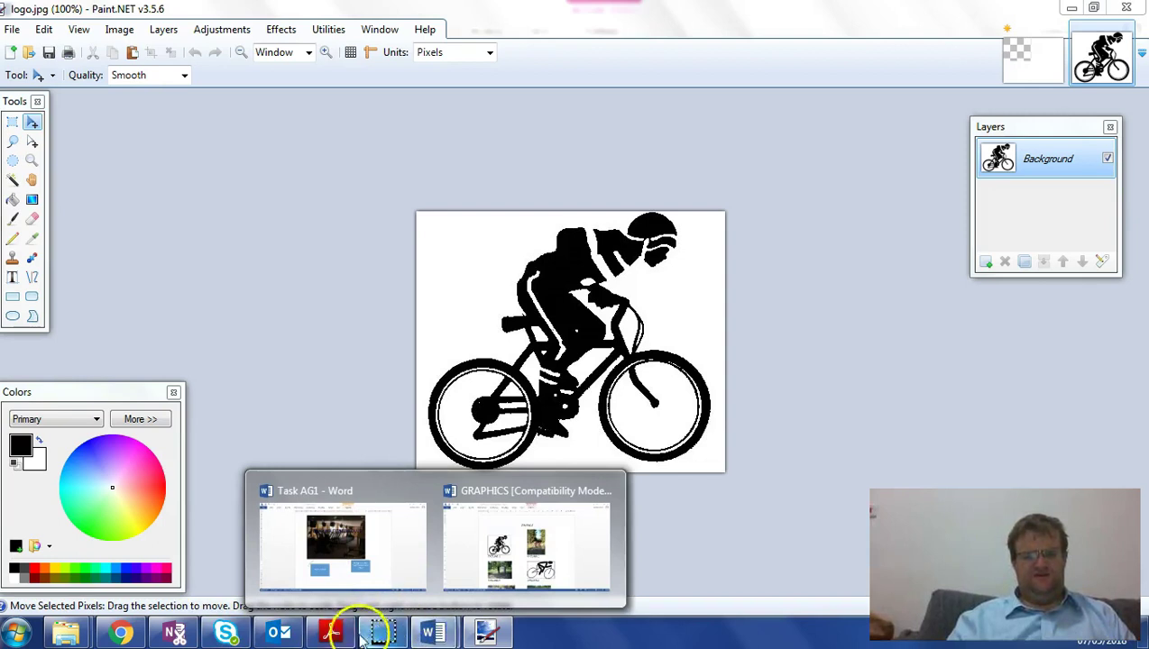
- Resize the logo canvas to 365 × 450 pixels, anchored top left
left_click(332, 634)
left_click(332, 634)
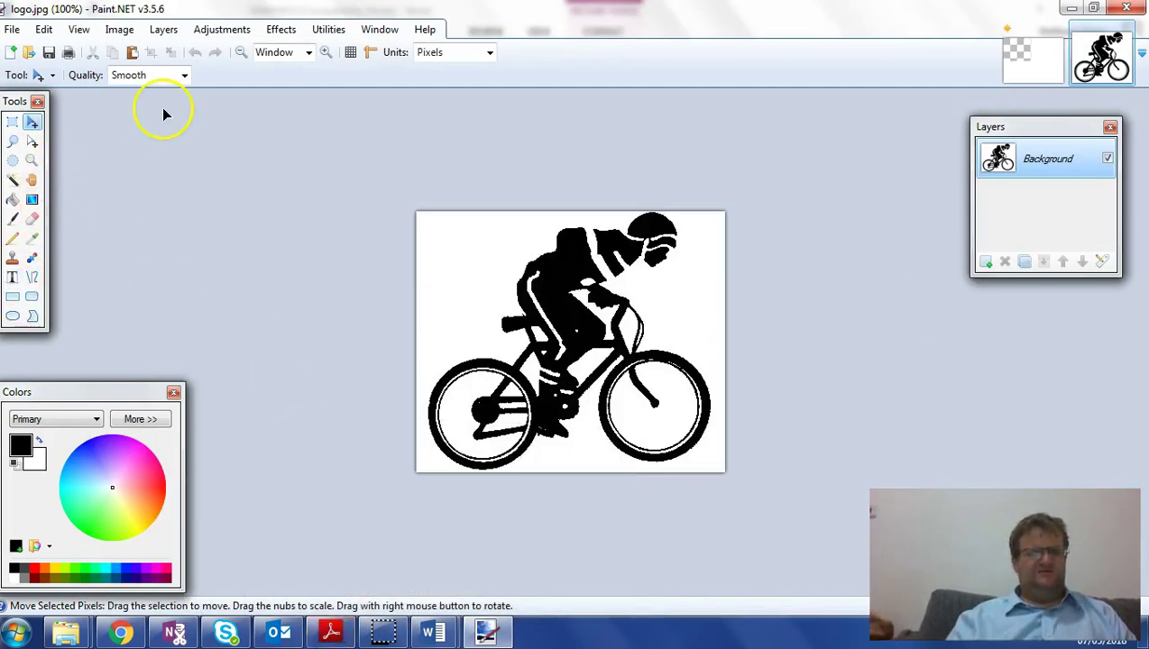
left_click(119, 29)
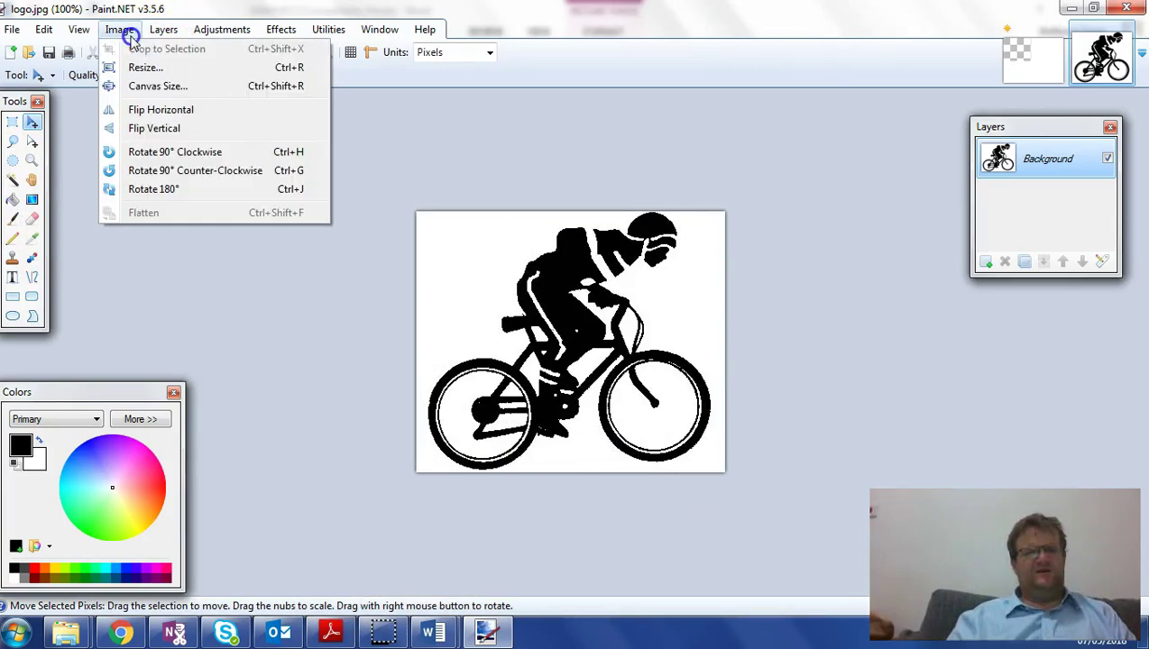
left_click(135, 85)
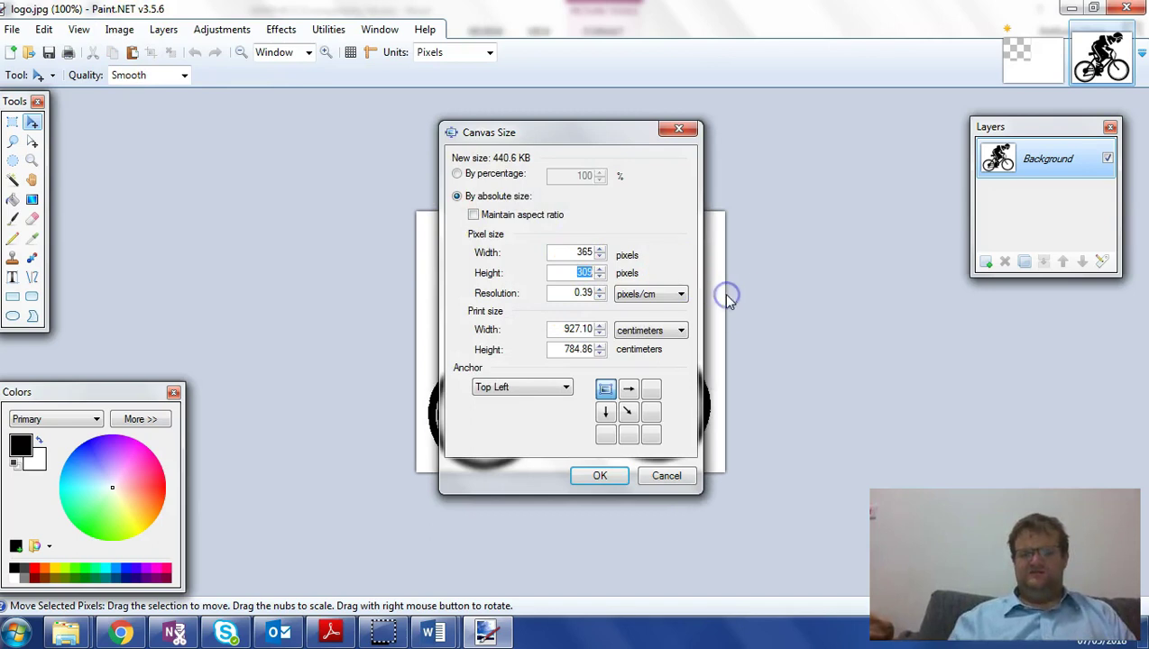
key("Escape")
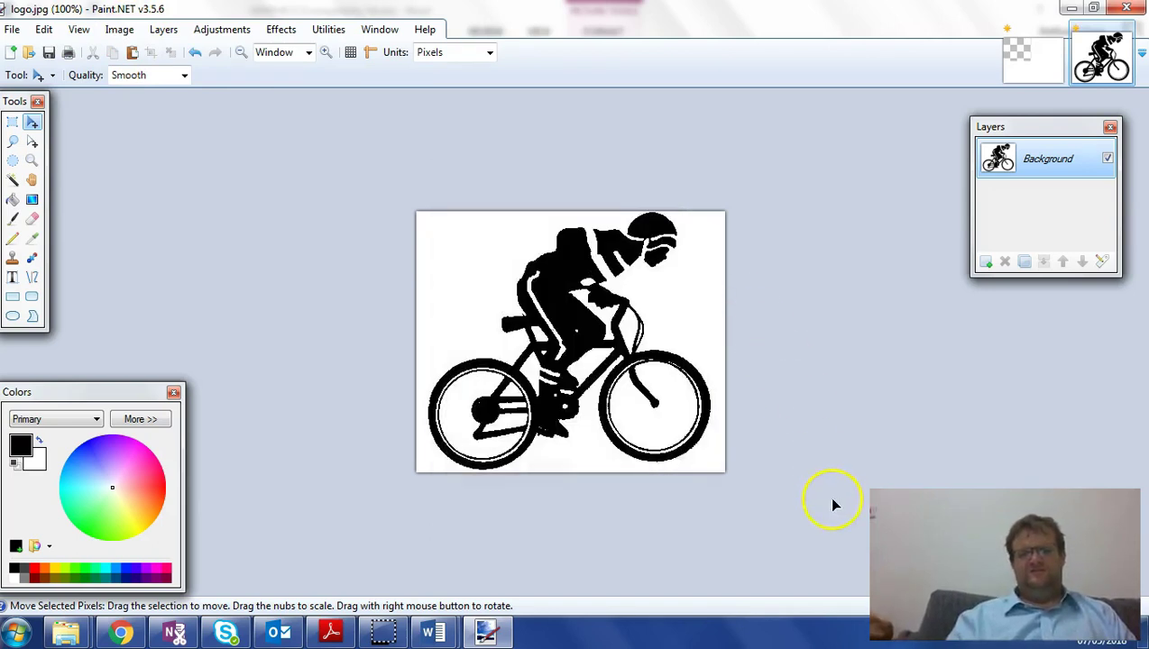
left_click(127, 29)
left_click(137, 82)
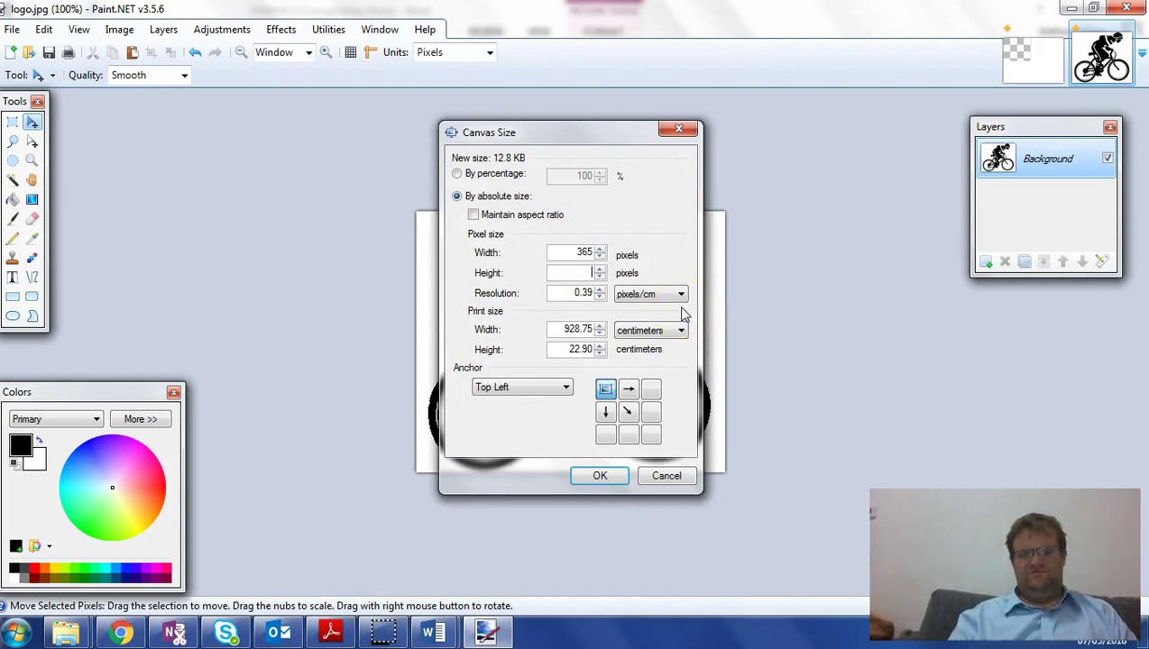
type("450")
left_click(597, 476)
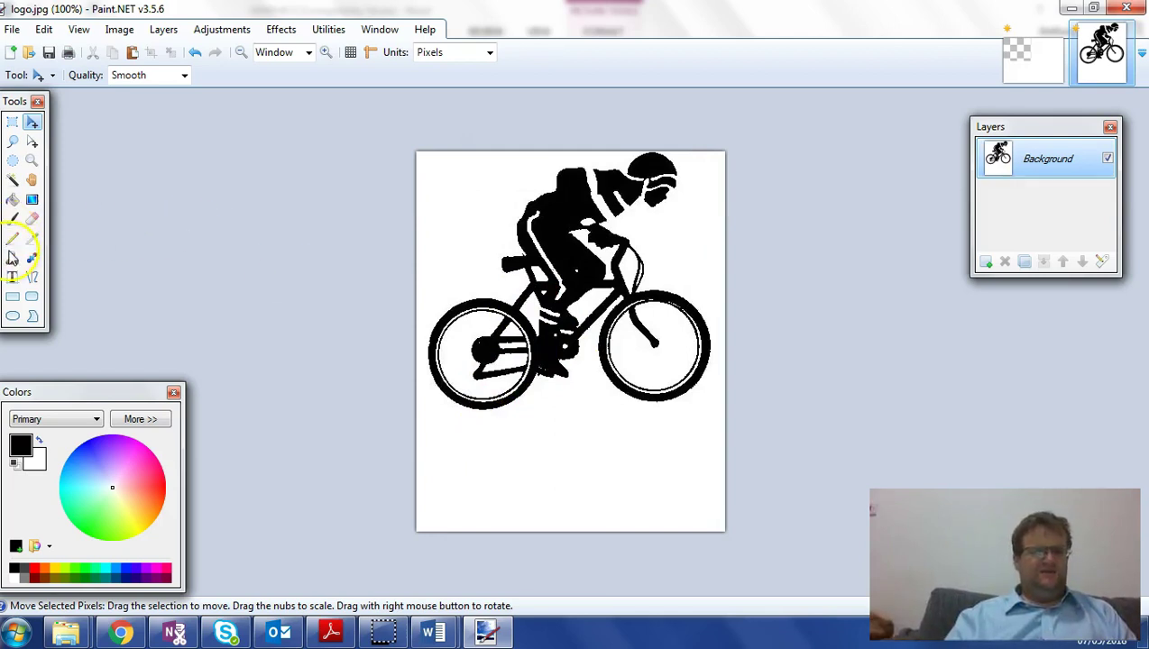
- Add 48-point Arial Black 'PFC' text centred beneath the cyclist, then check the exam paper
left_click(12, 277)
left_click(483, 469)
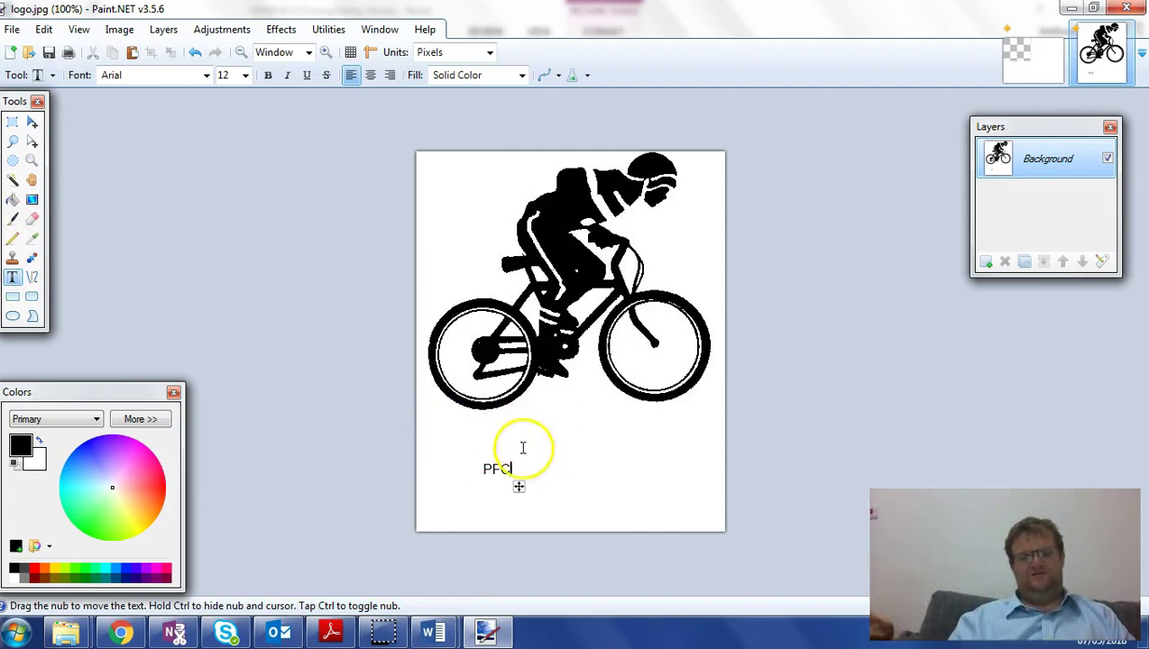
left_click(245, 74)
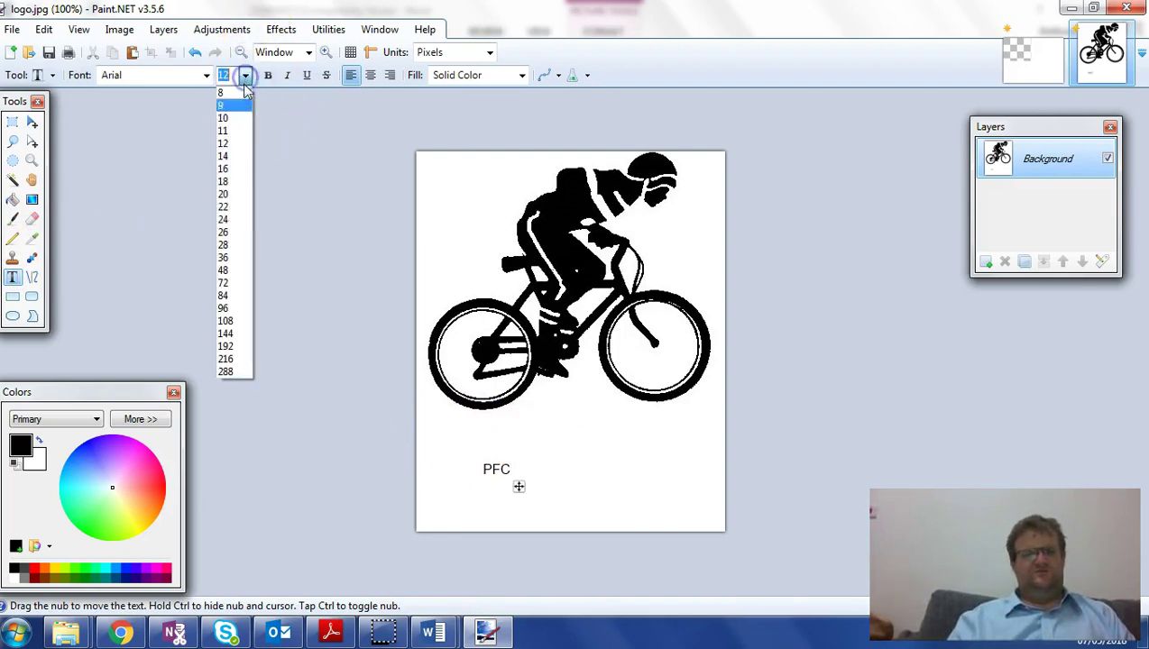
left_click(242, 271)
left_click_drag(598, 510, 640, 507)
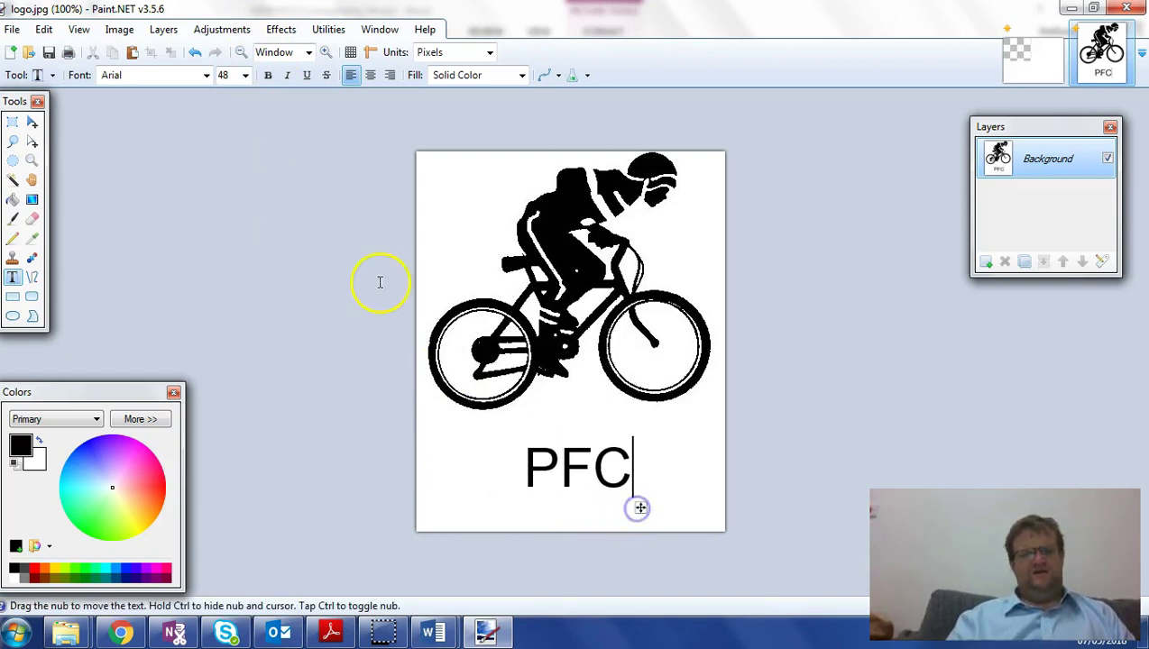
left_click(207, 75)
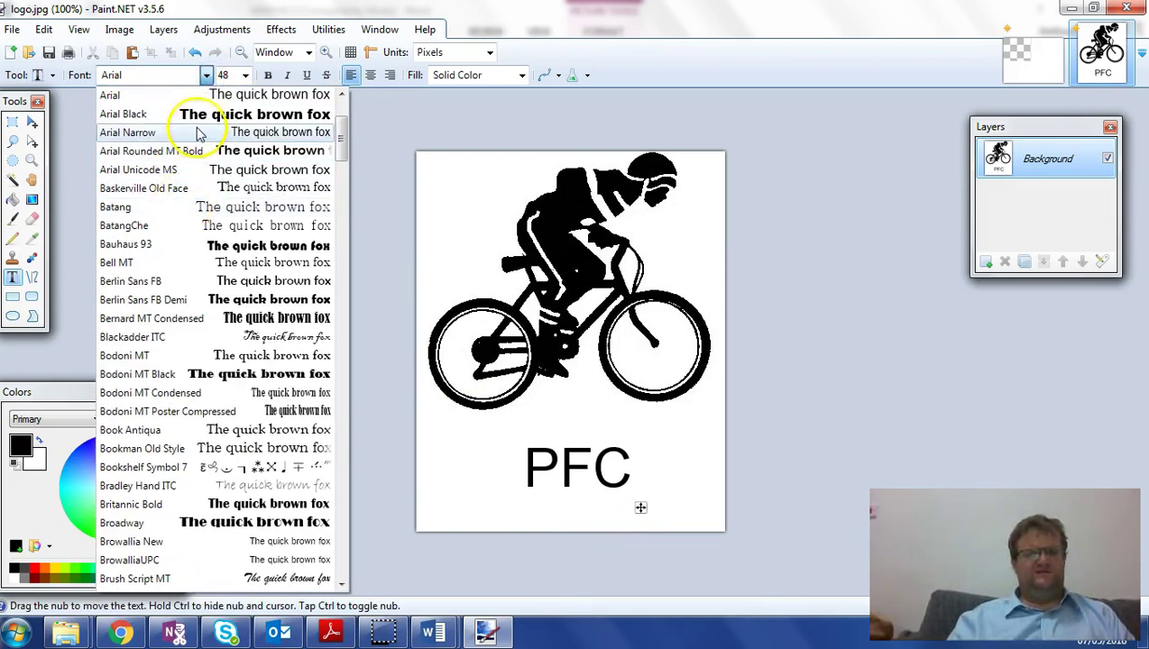
left_click(196, 114)
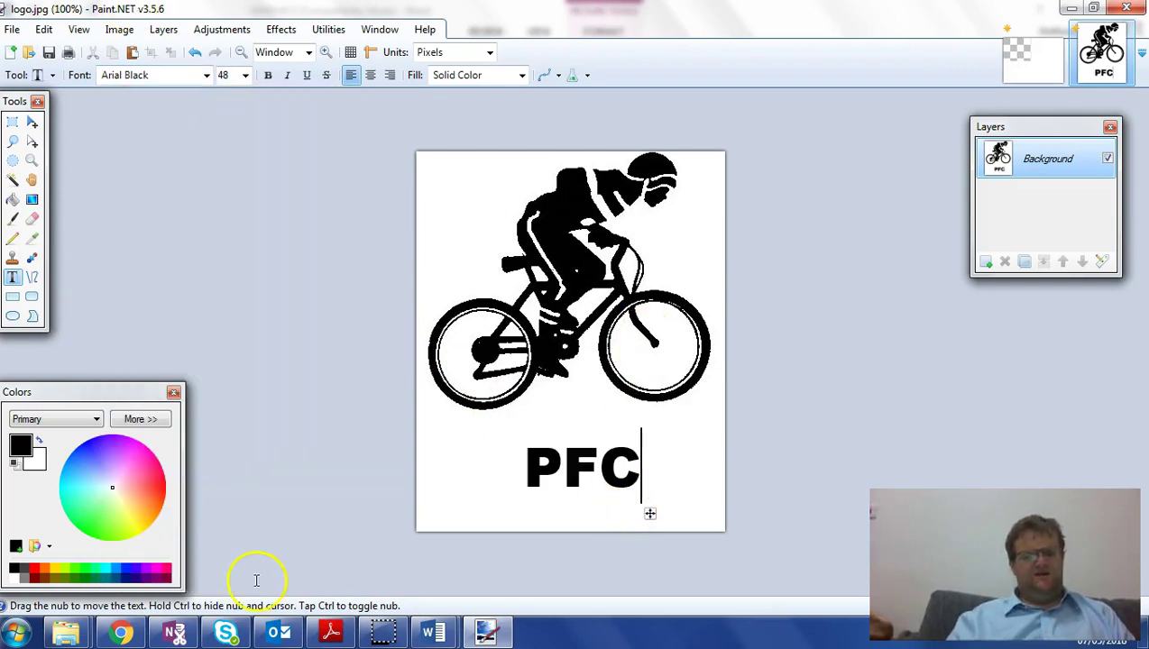
left_click(330, 631)
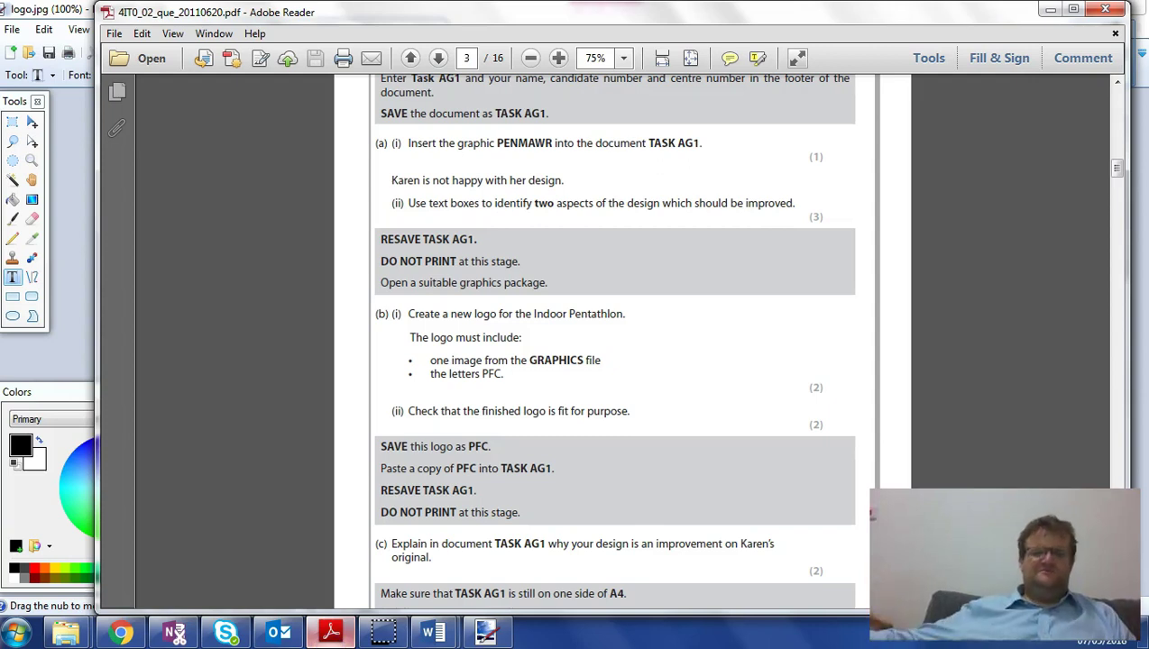
- Save the cyclist logo as PFC.jpg at JPEG quality 95
left_click(330, 631)
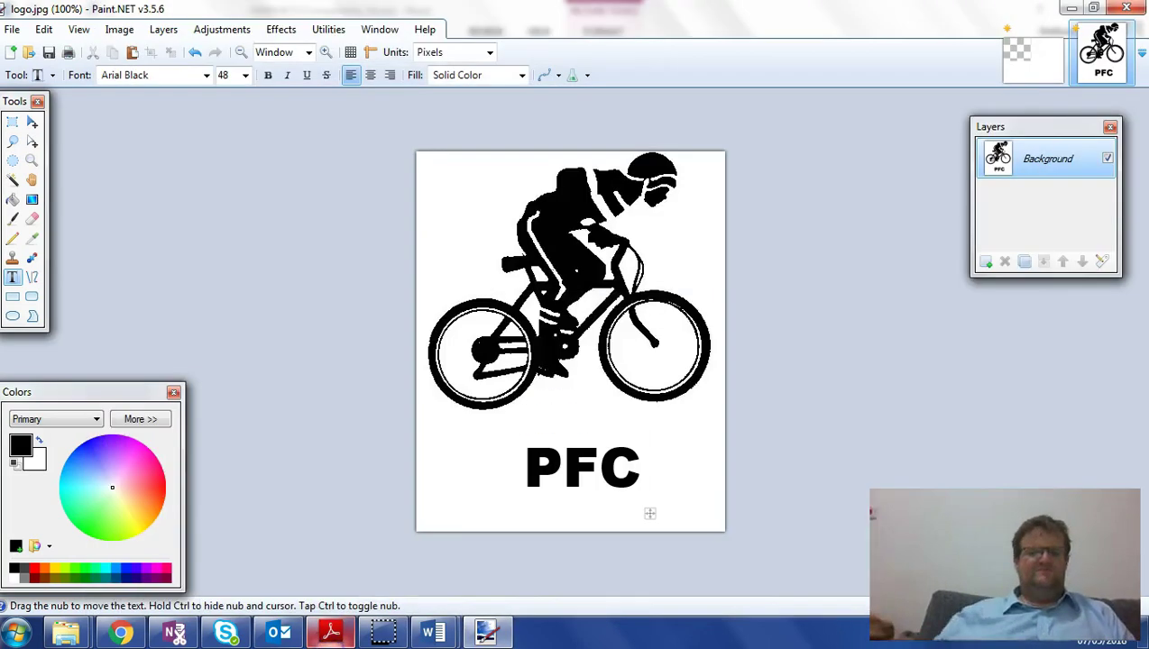
left_click(14, 31)
left_click(74, 167)
type("PFC")
left_click(431, 398)
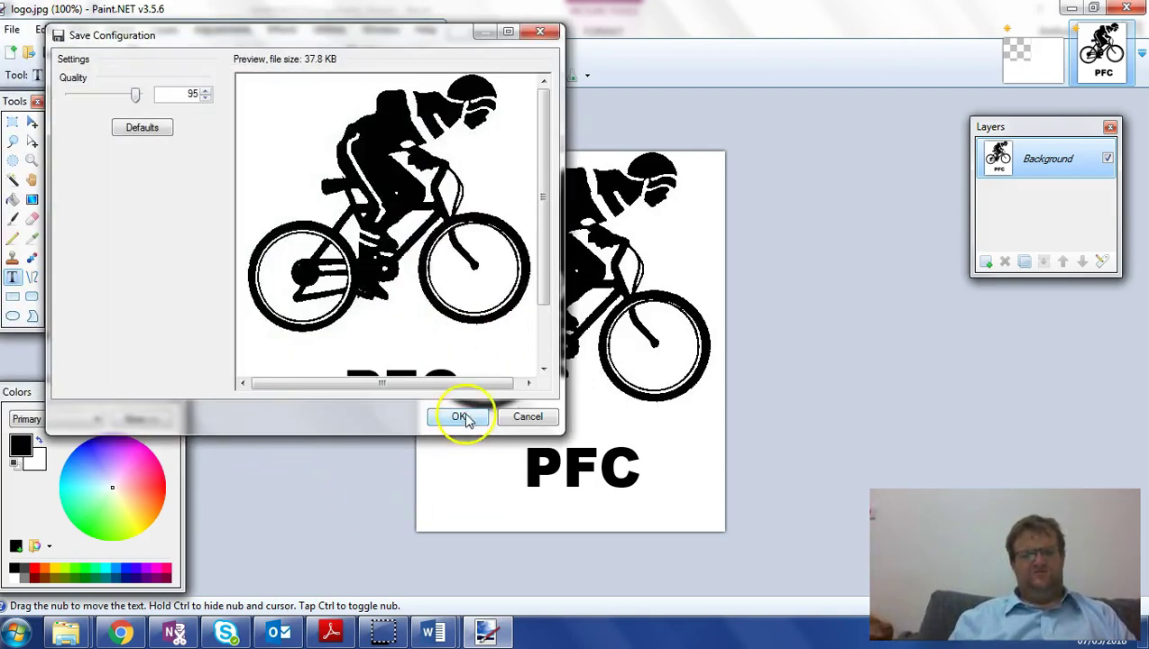
left_click(458, 416)
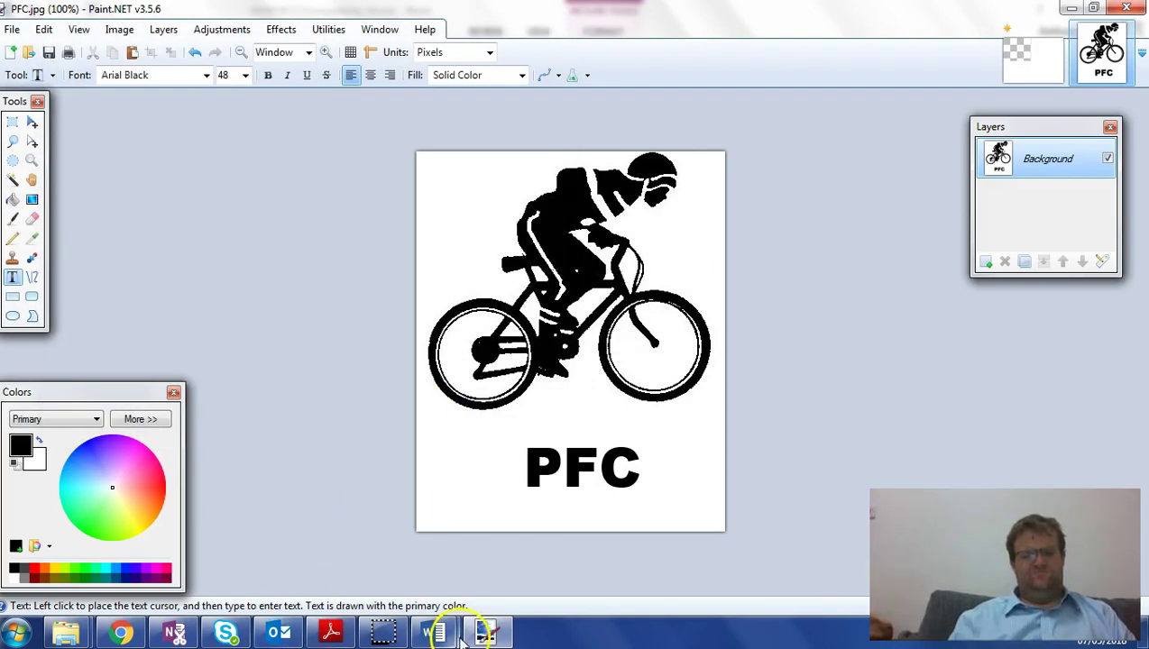
left_click(431, 631)
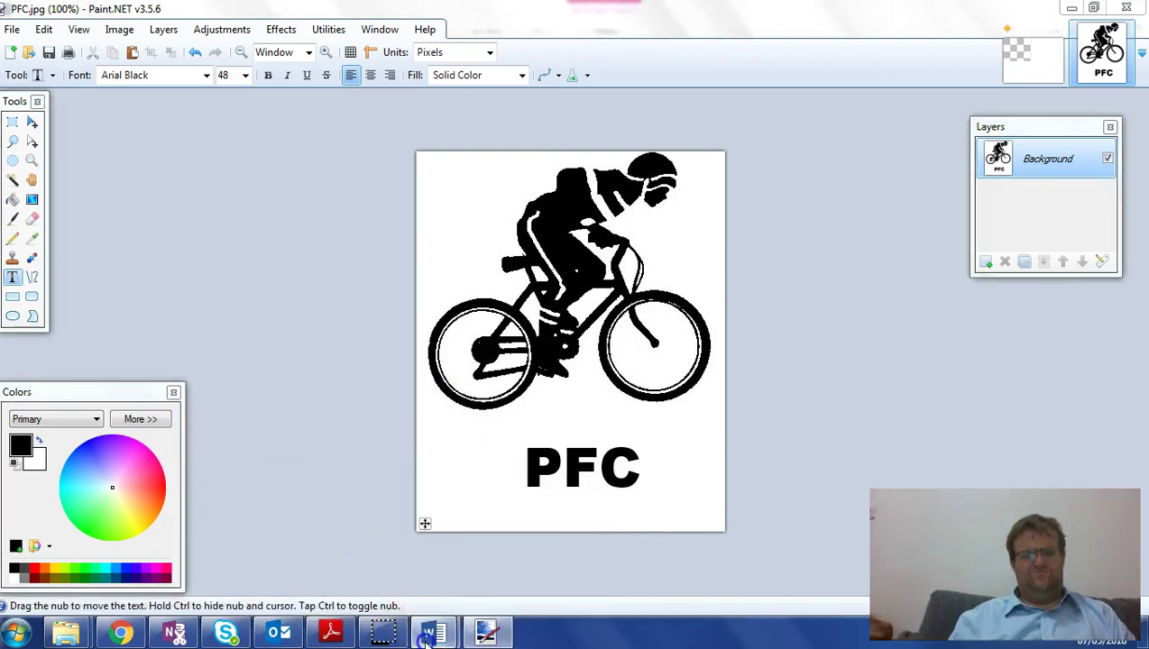
- Drag the PFC image from the Desktop's P39070A OFFICE 2007 folder into Task AG1 below the callouts
left_click(375, 530)
scroll(313, 487, "down", 6)
left_click(342, 233)
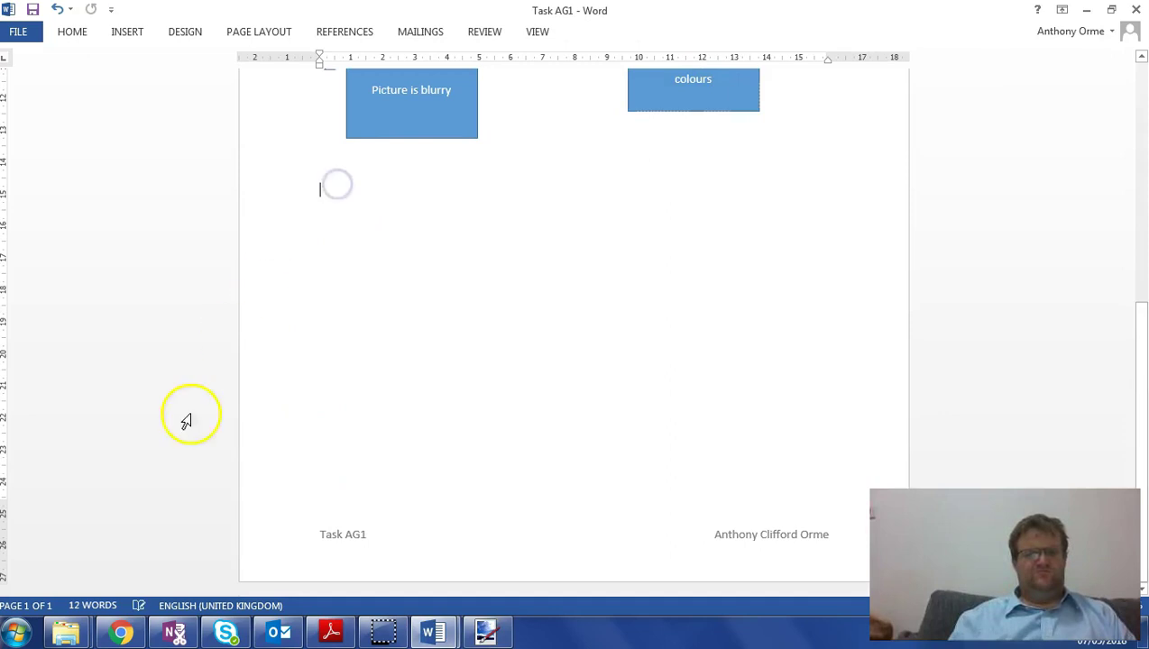
mouse_move(76, 629)
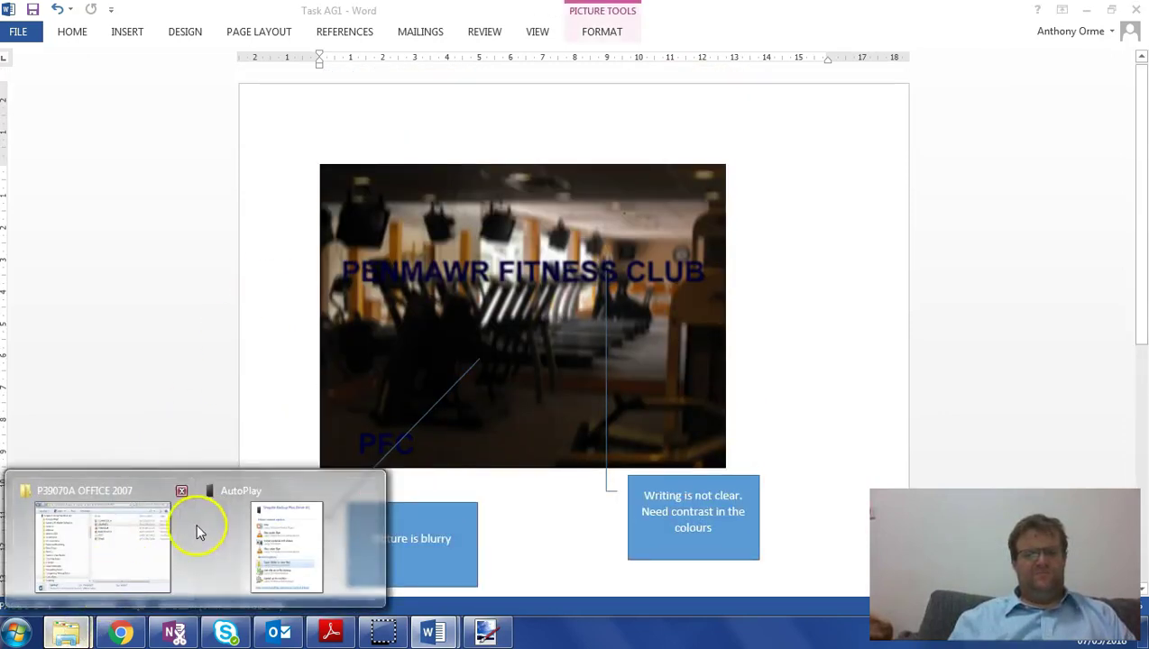
left_click(176, 527)
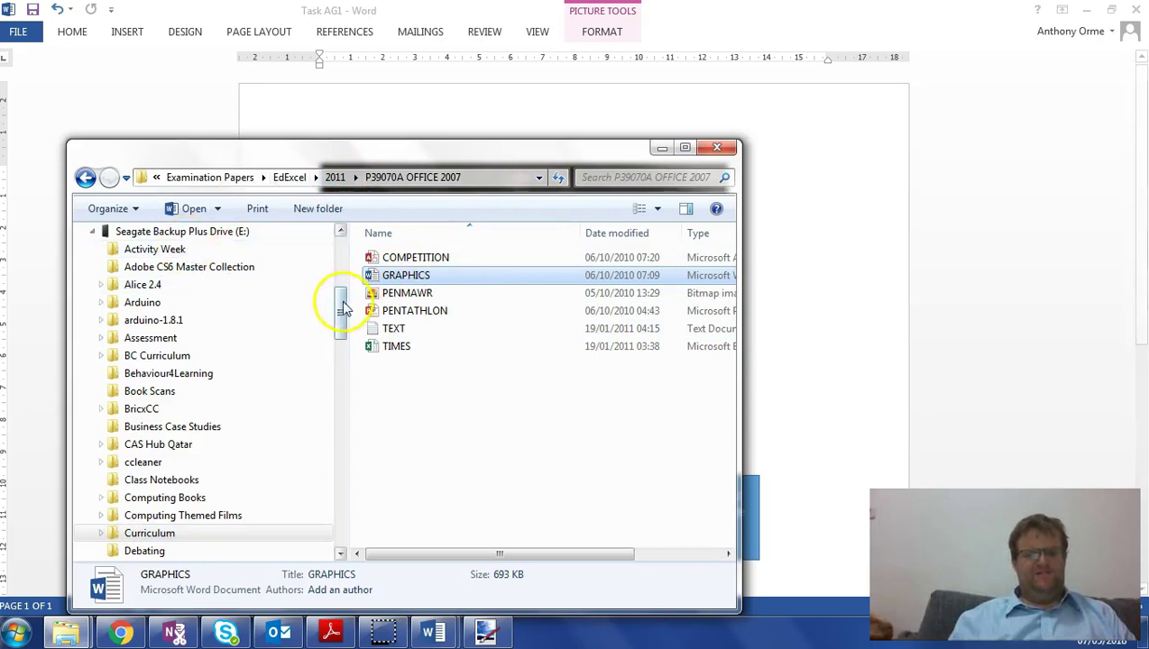
left_click_drag(338, 307, 336, 248)
left_click(135, 259)
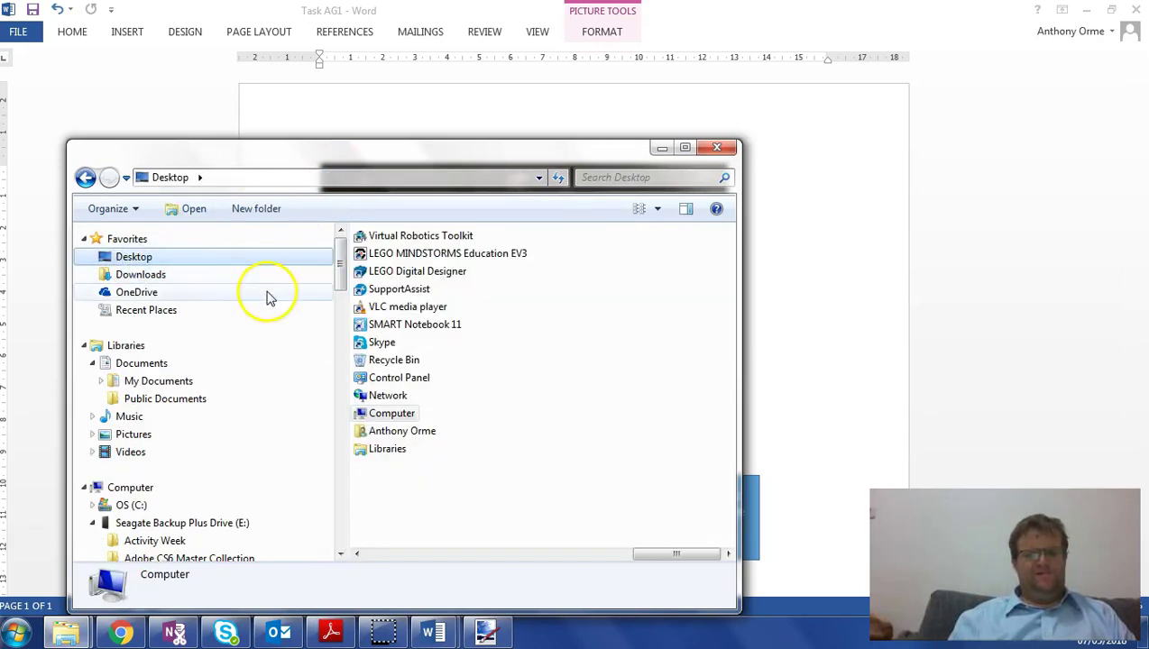
left_click_drag(659, 555, 572, 512)
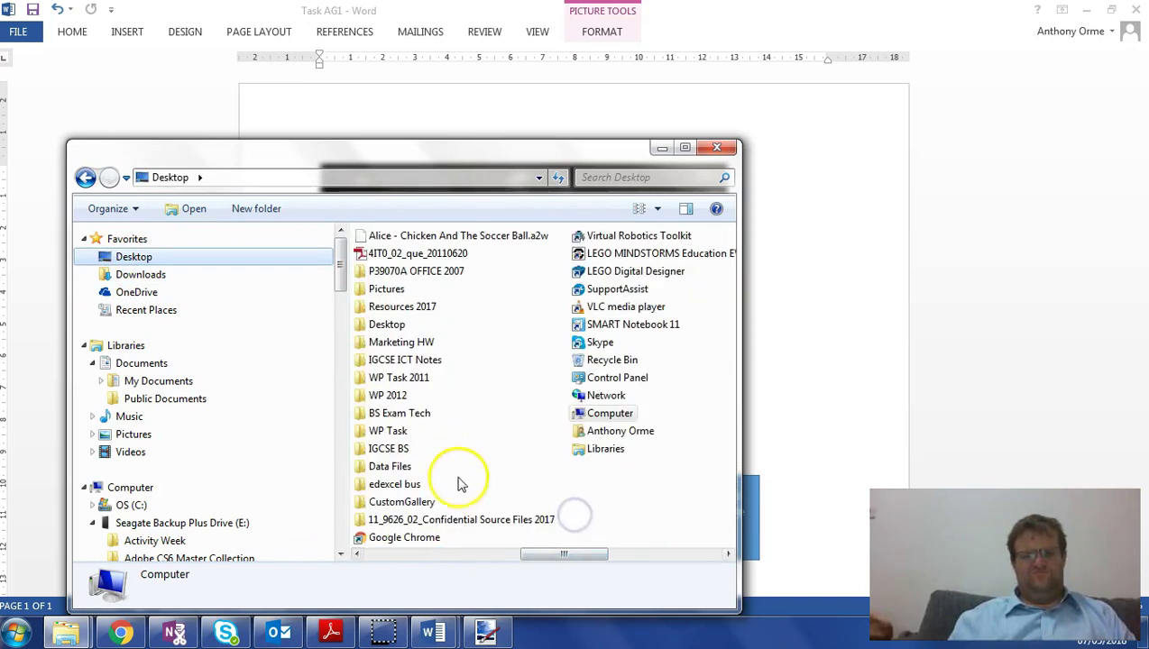
double_click(408, 272)
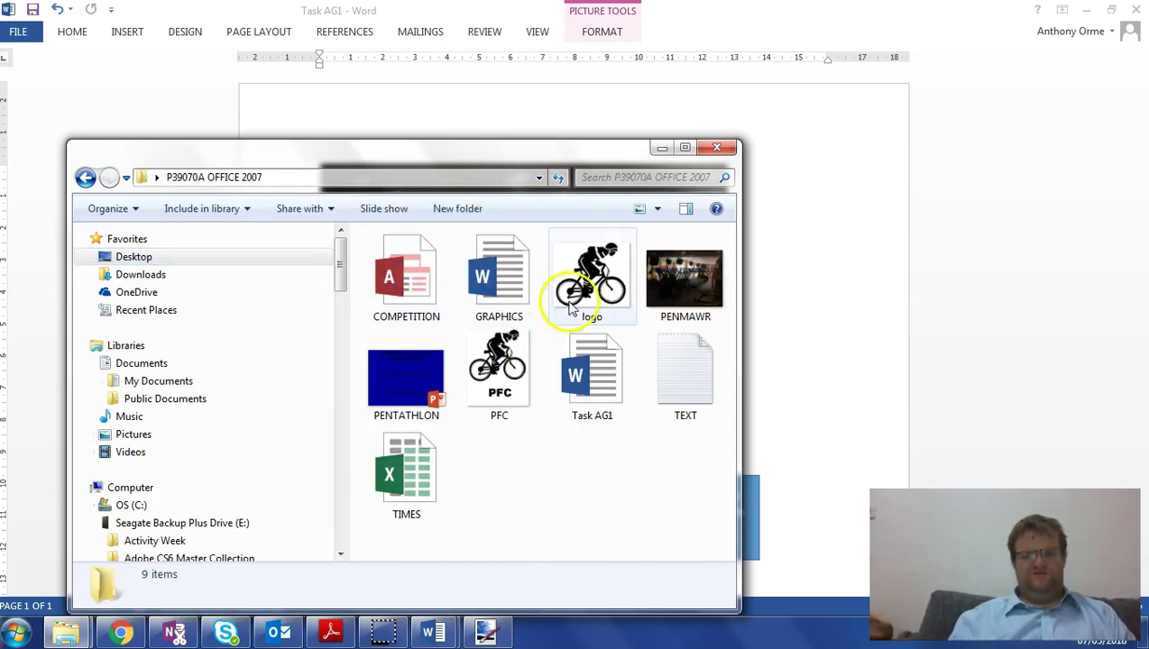
left_click_drag(500, 374, 811, 531)
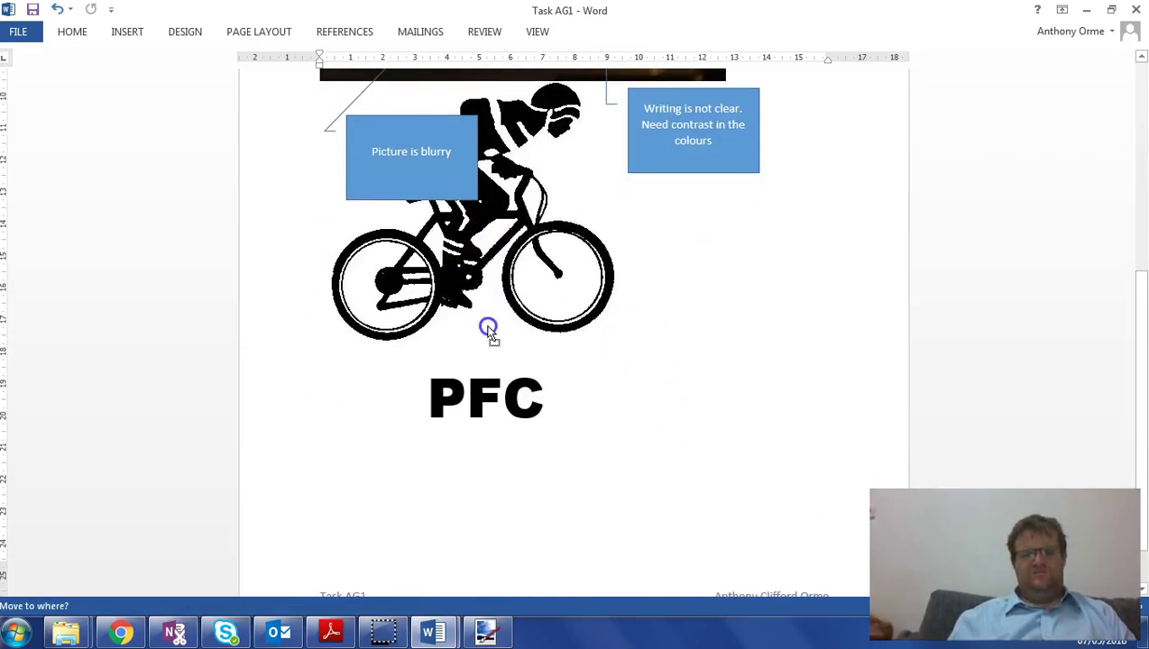
- Move and shrink the PFC logo under the callouts, adding a line break above it
left_click_drag(487, 331, 398, 256)
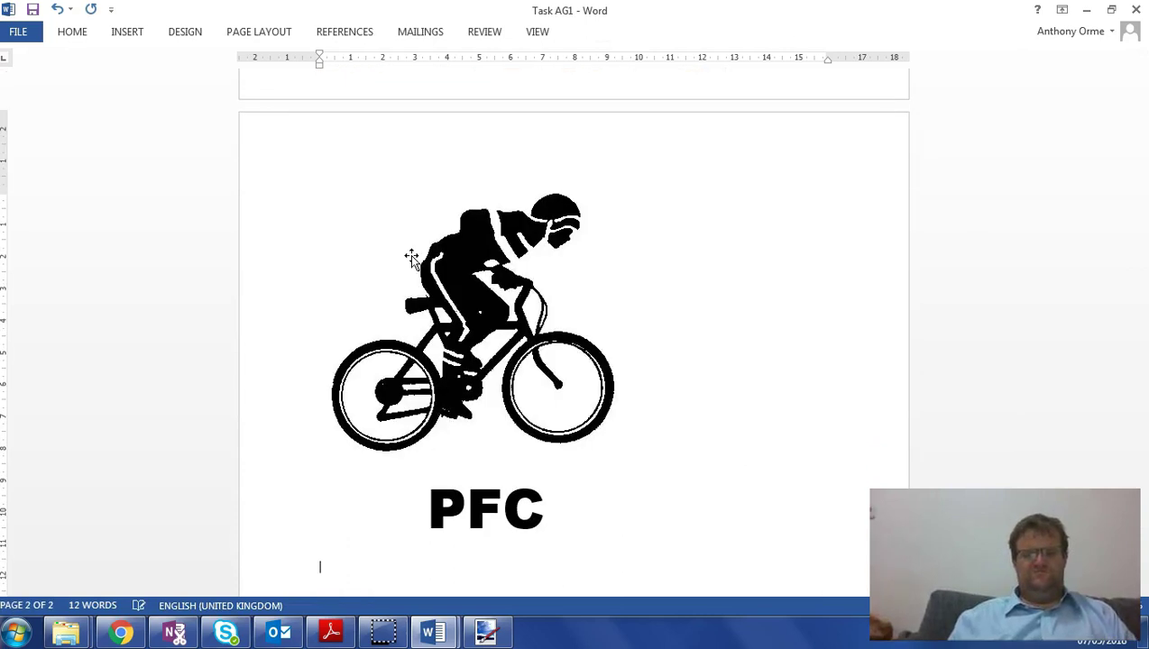
left_click(538, 304)
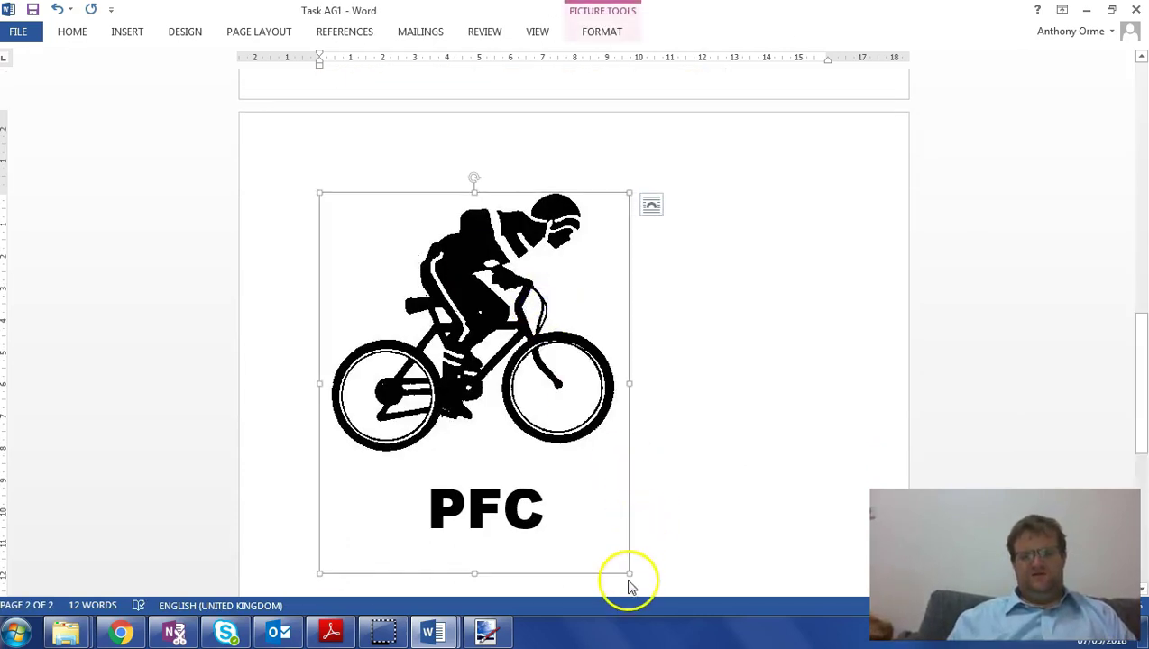
left_click_drag(627, 575, 503, 426)
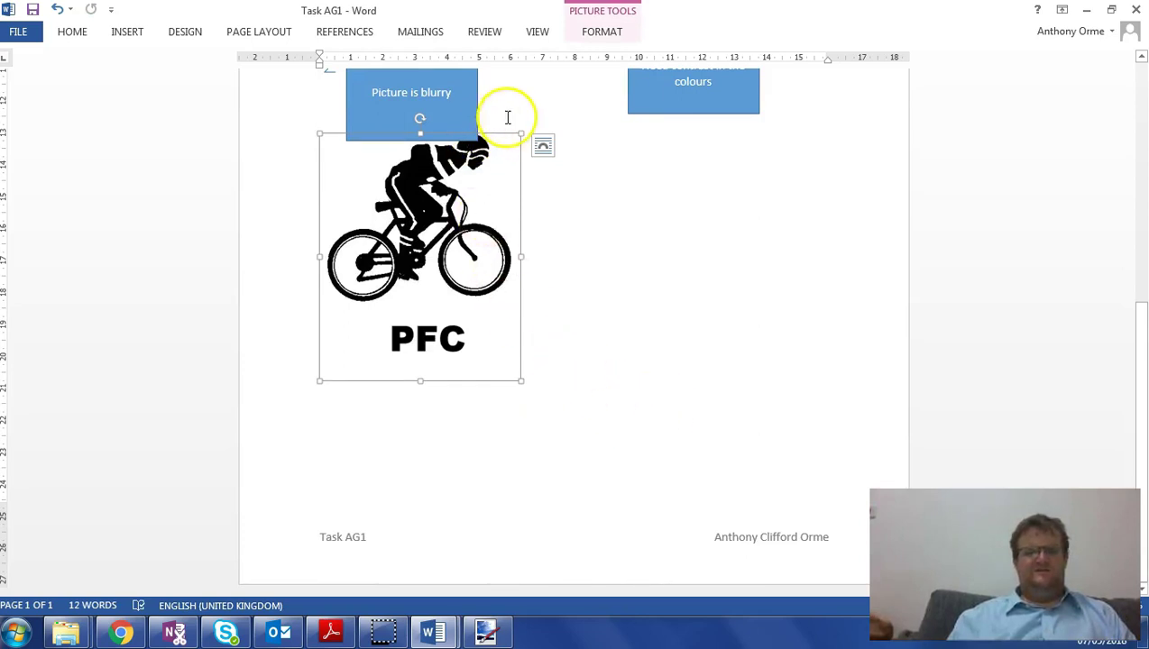
left_click(321, 101)
key("Return")
left_click(569, 217)
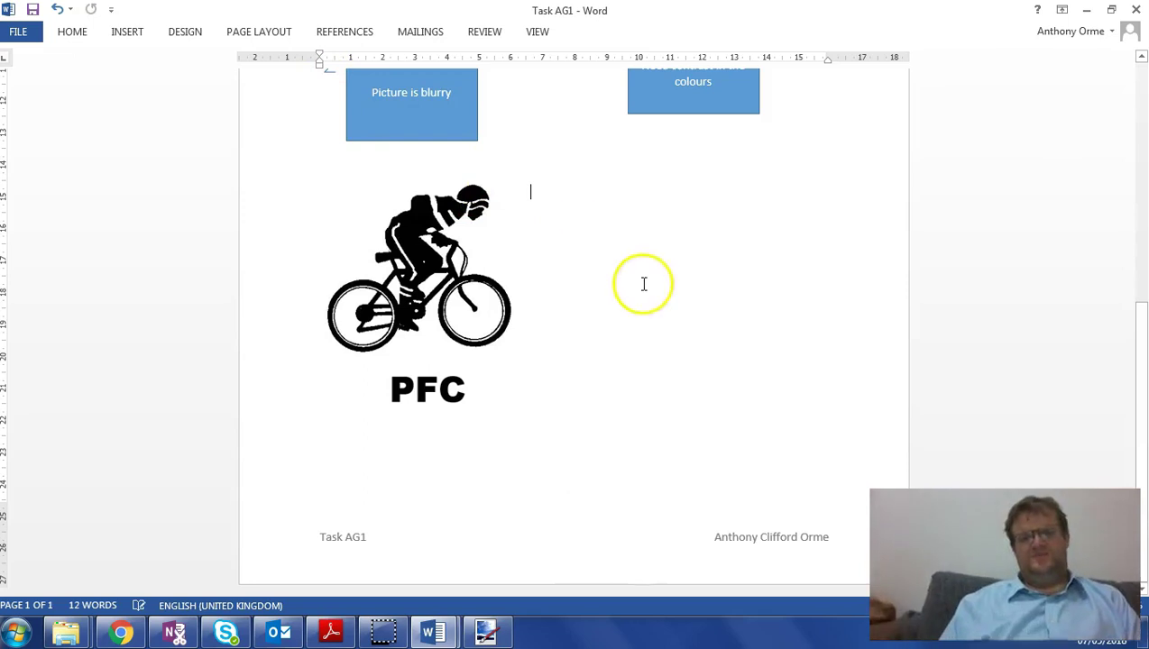
left_click(328, 631)
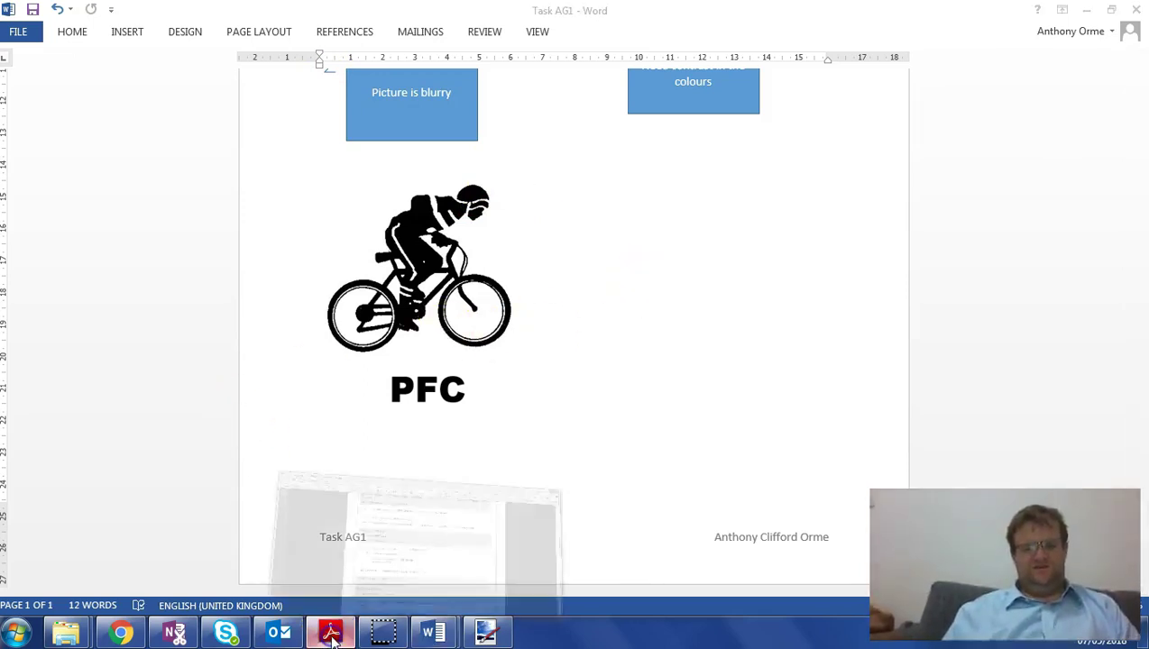
scroll(520, 456, "down", 3)
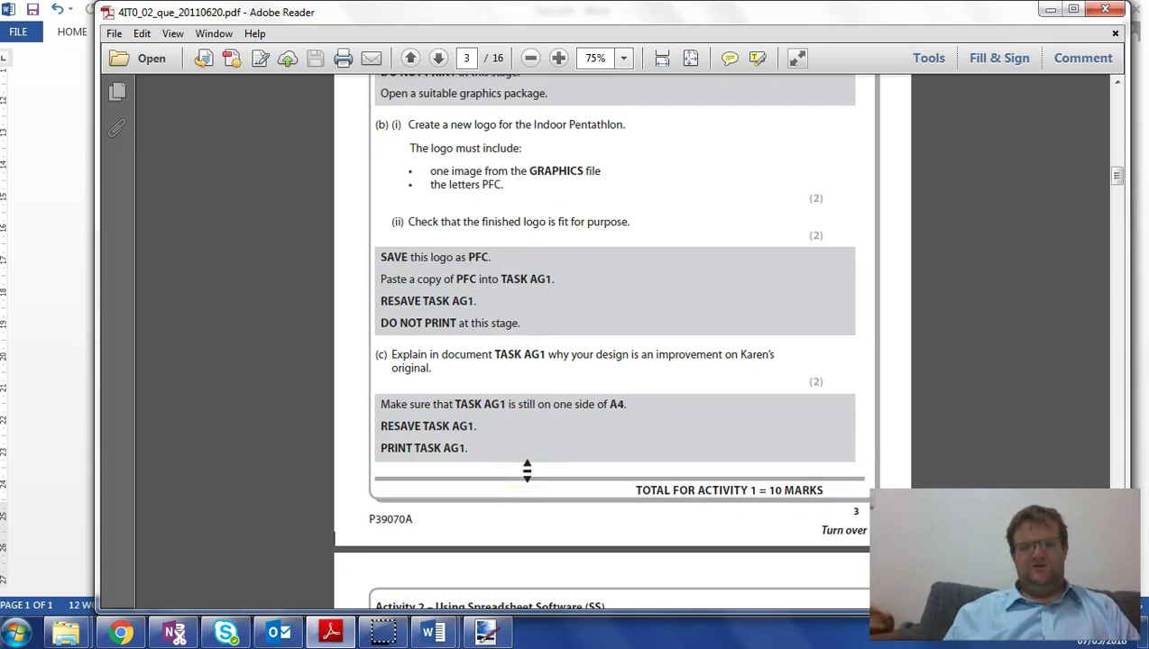
scroll(526, 470, "down", 3)
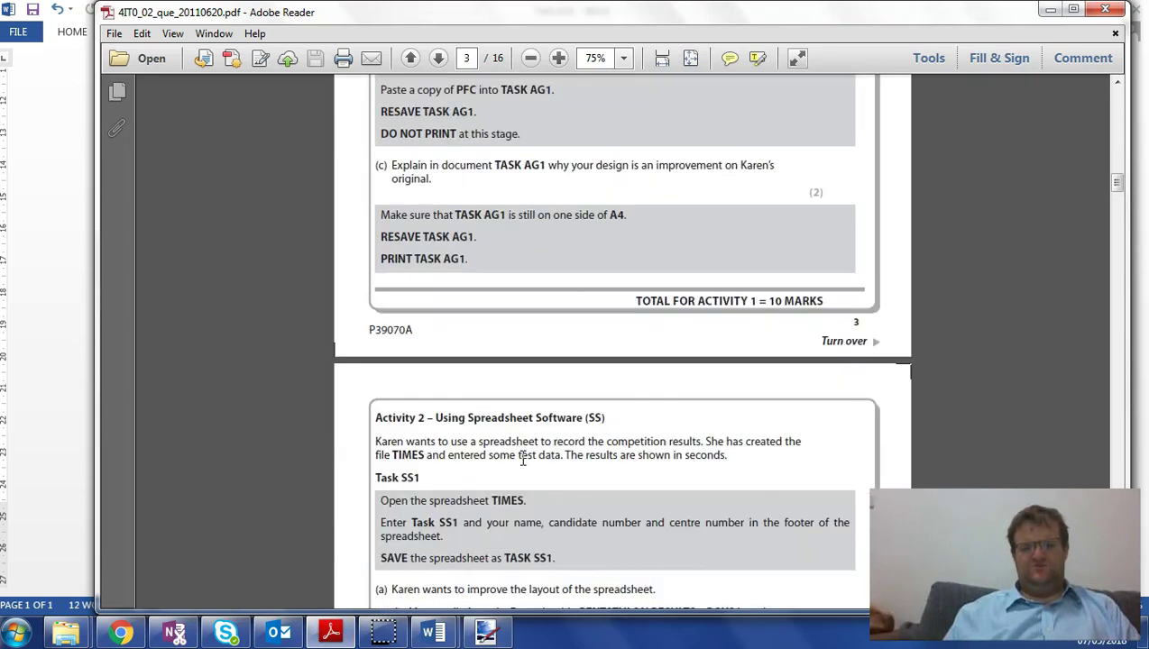
scroll(526, 469, "up", 3)
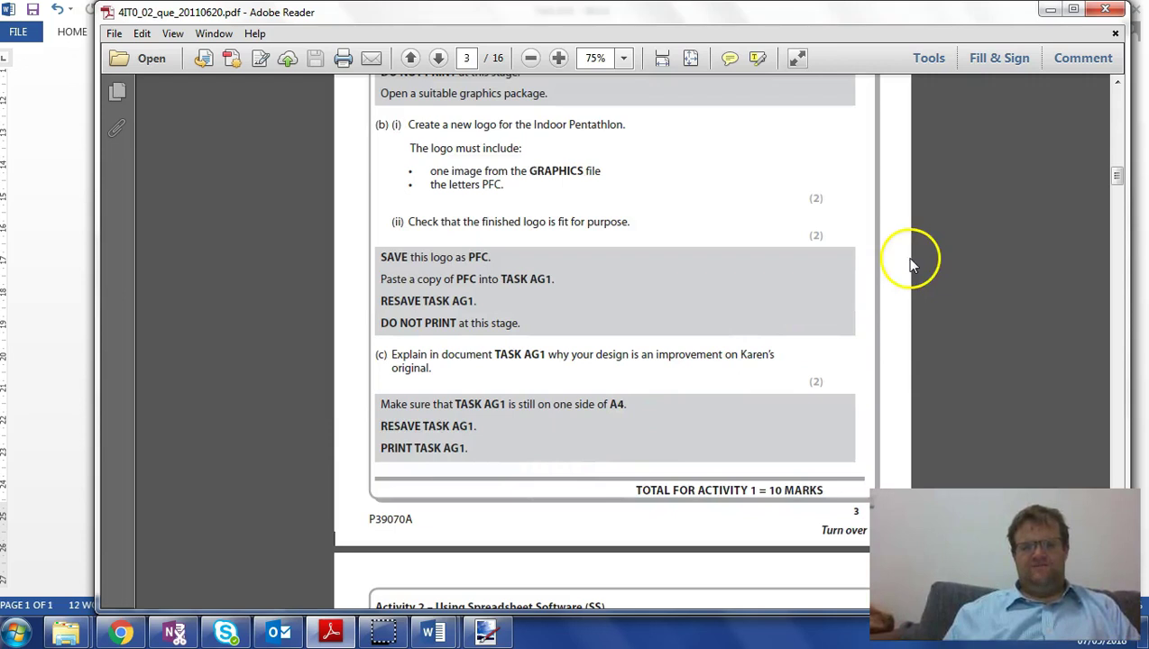
left_click(1050, 10)
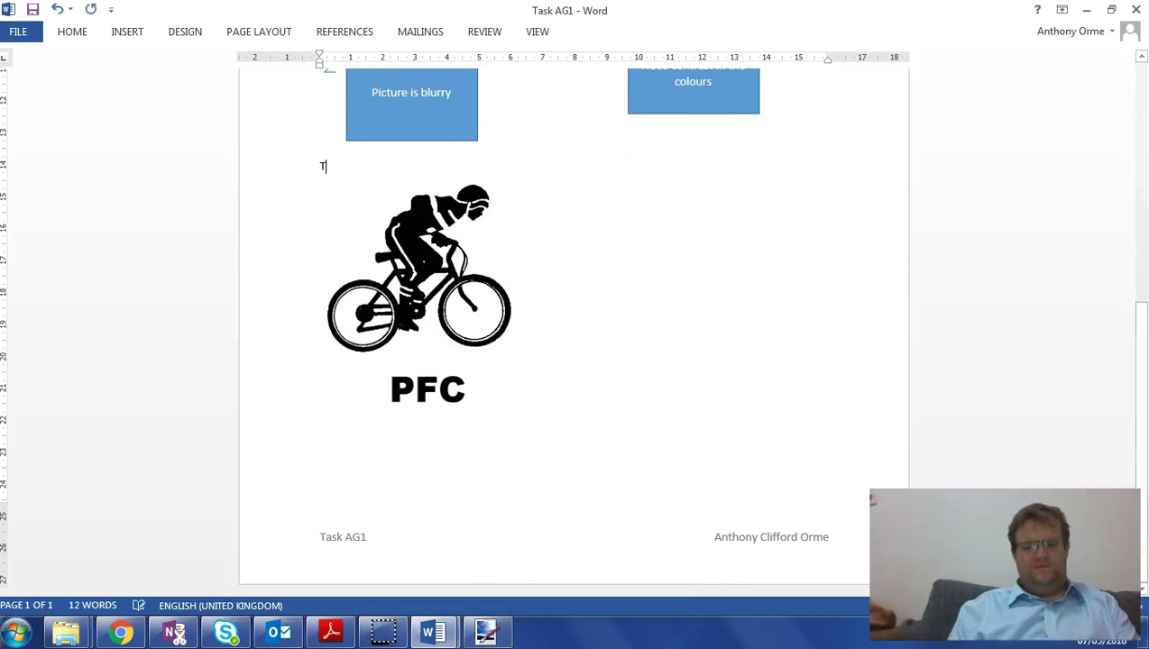
- Beside the cycling logo, explain that its simple clipart image keeps the writing separate from the picture
type("hi")
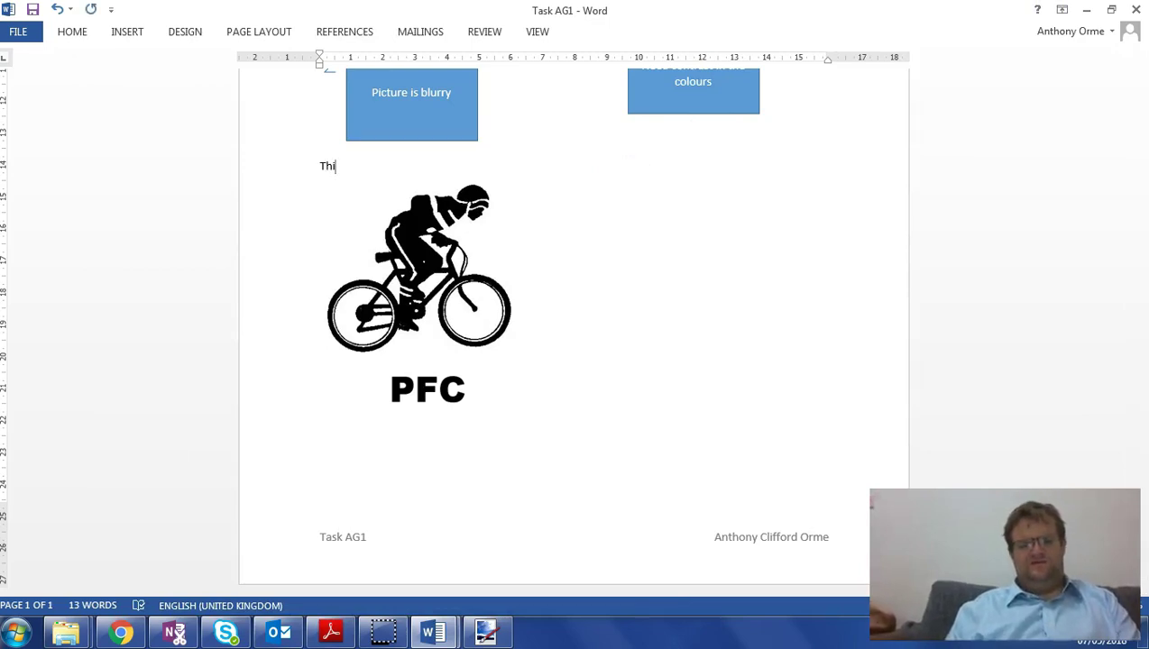
key("BackSpace")
key("BackSpace")
left_click(555, 227)
type("T")
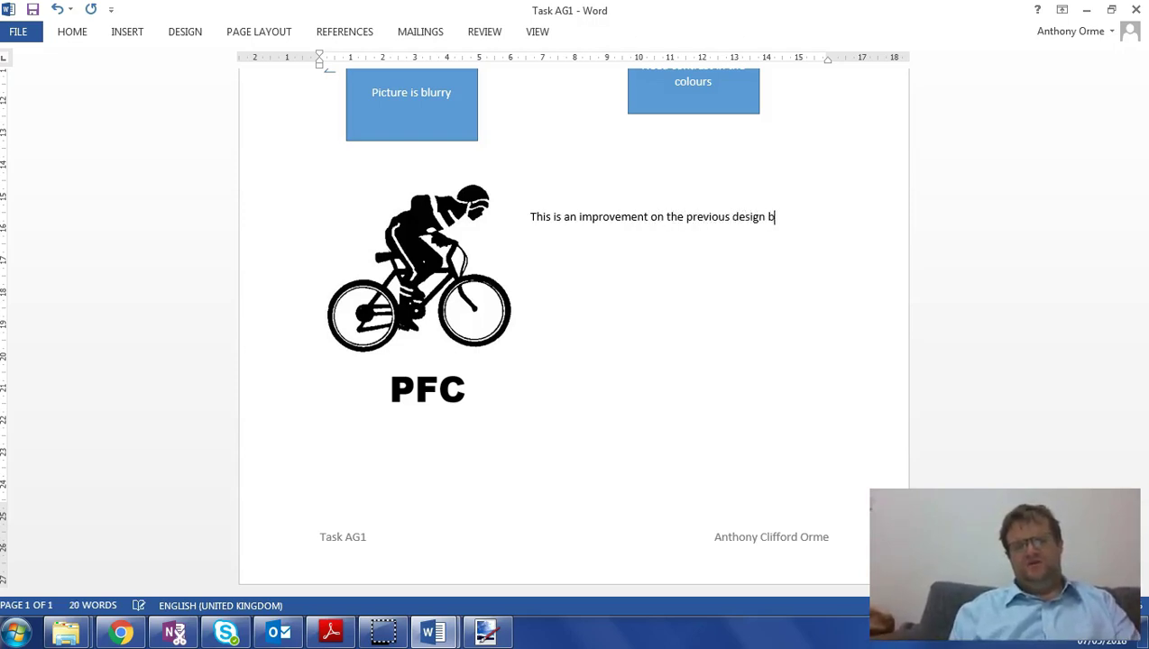
type("he image is simple (clipart) and the writing is kept separ")
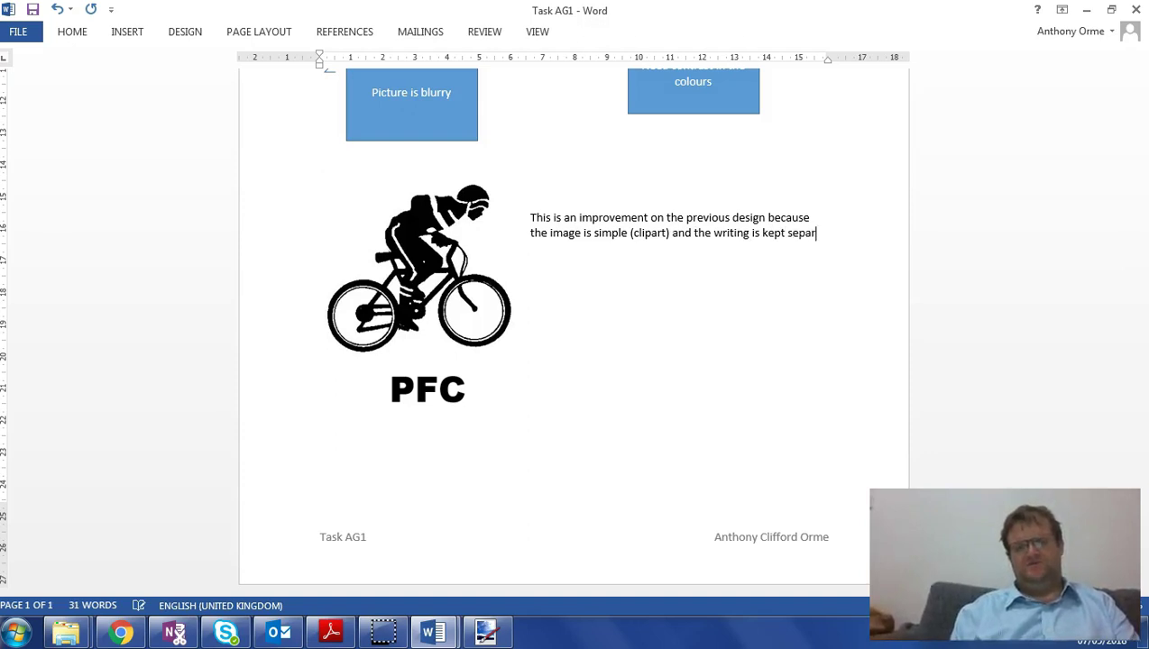
type("ate from the picture")
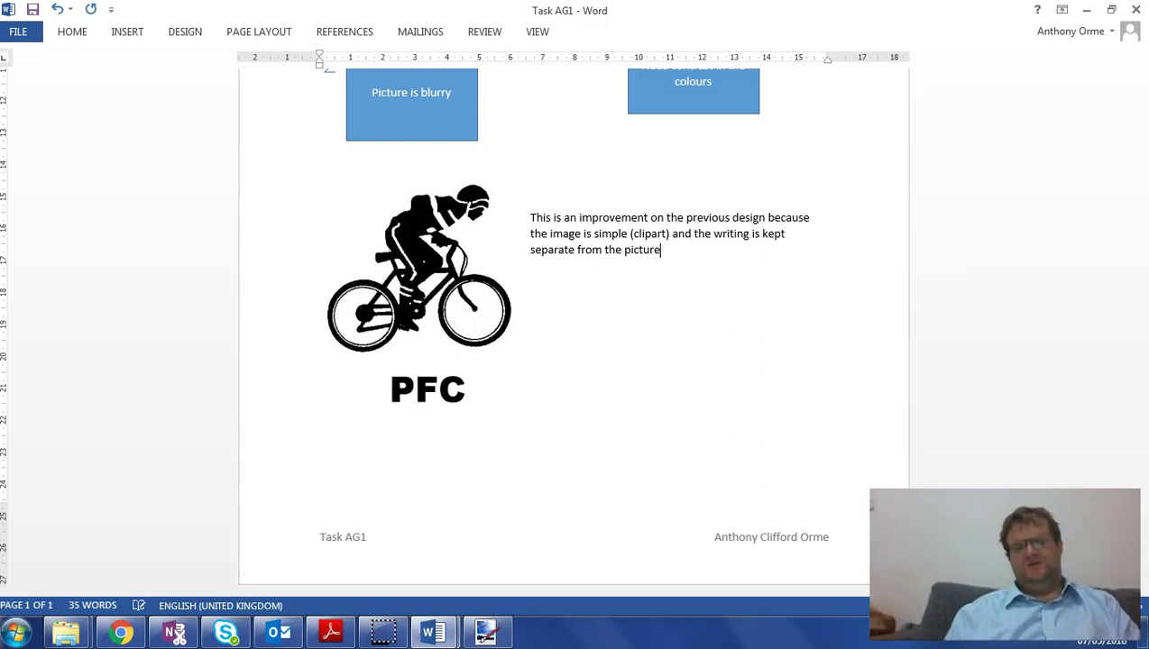
left_click(383, 631)
left_click(750, 424)
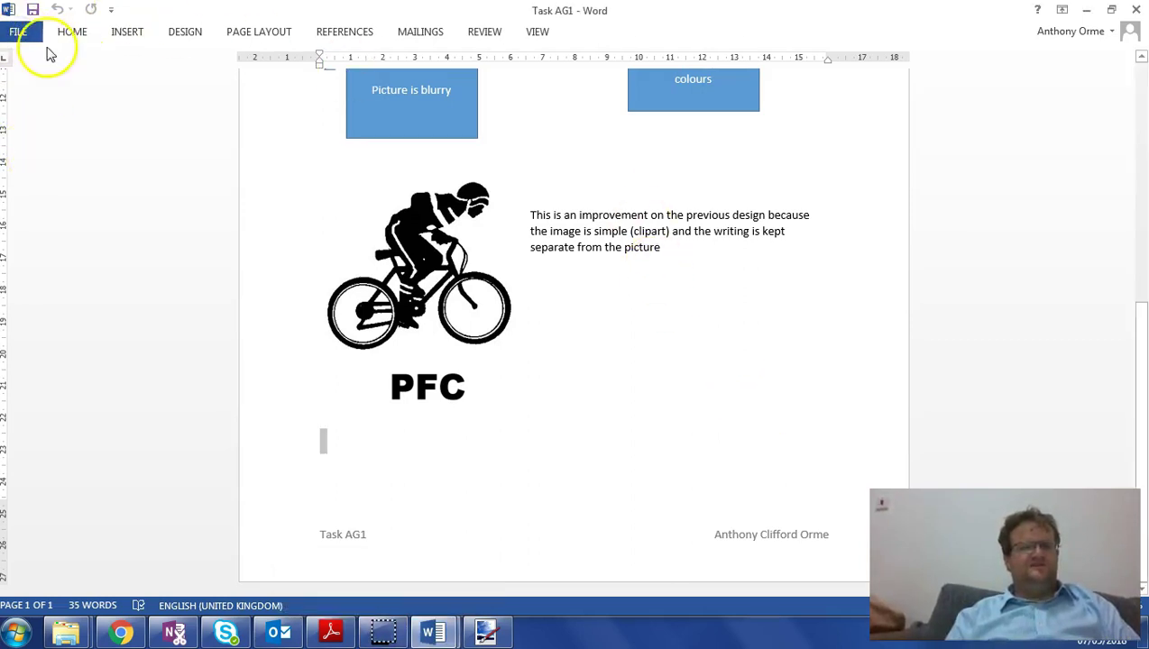
left_click(21, 33)
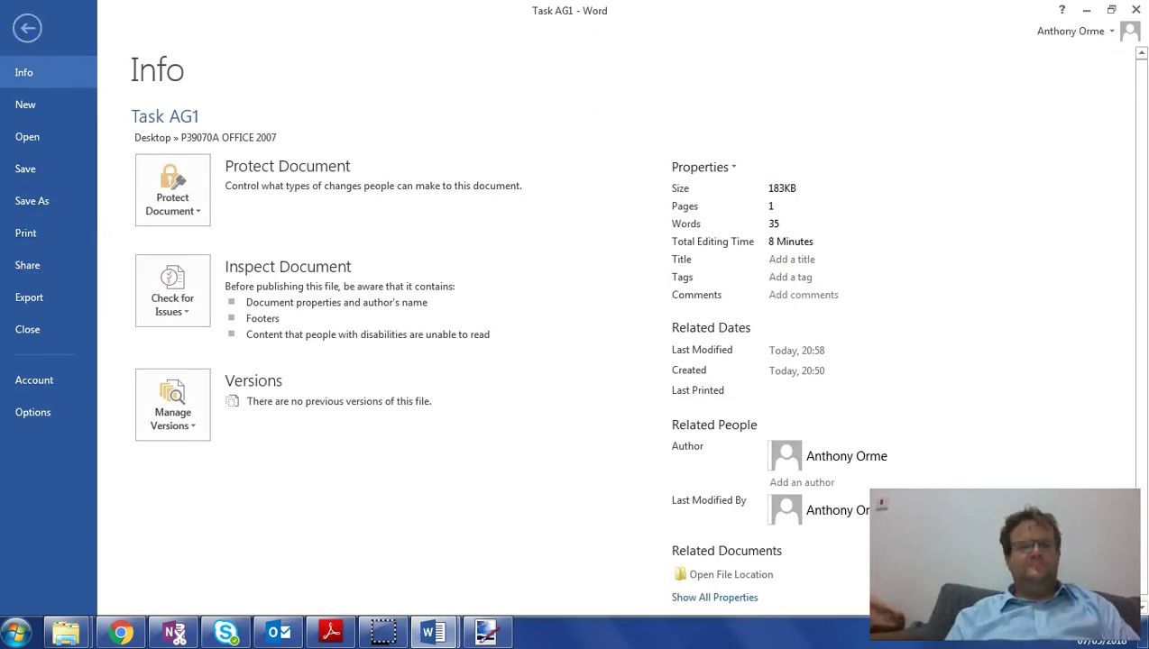
left_click(27, 27)
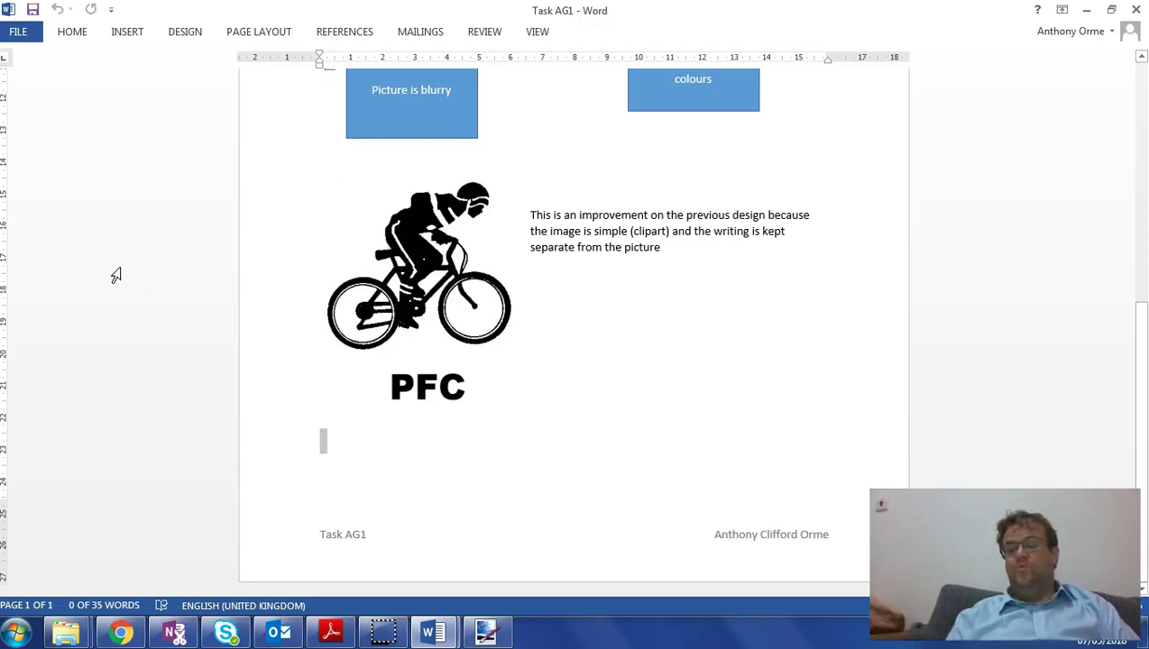
left_click(193, 523)
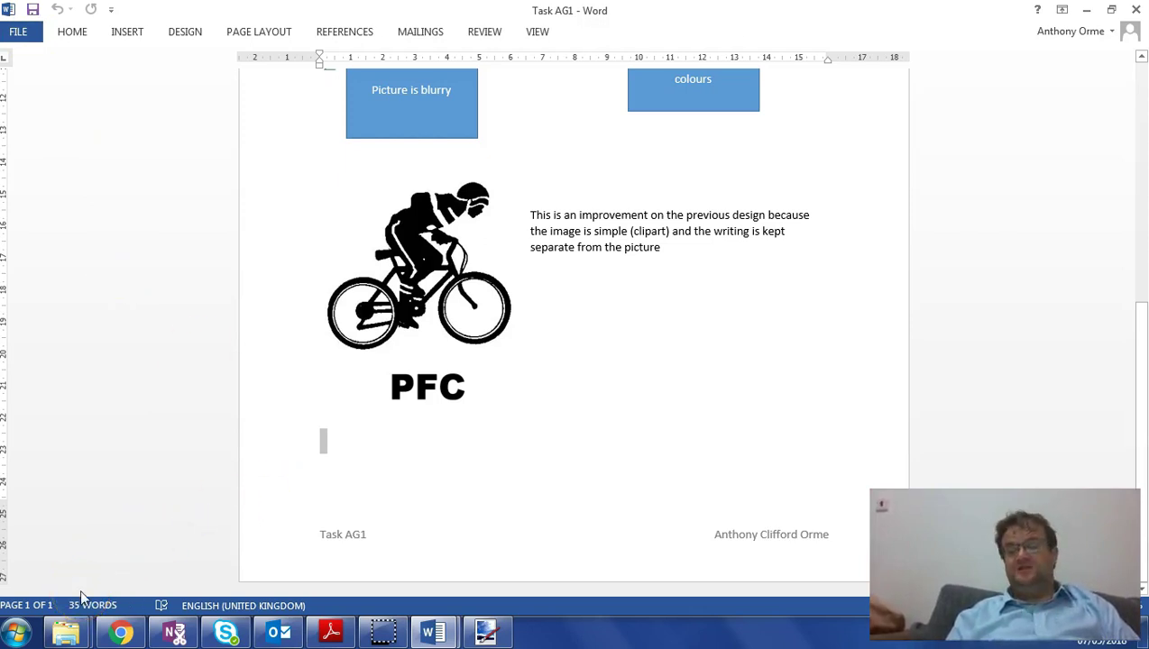